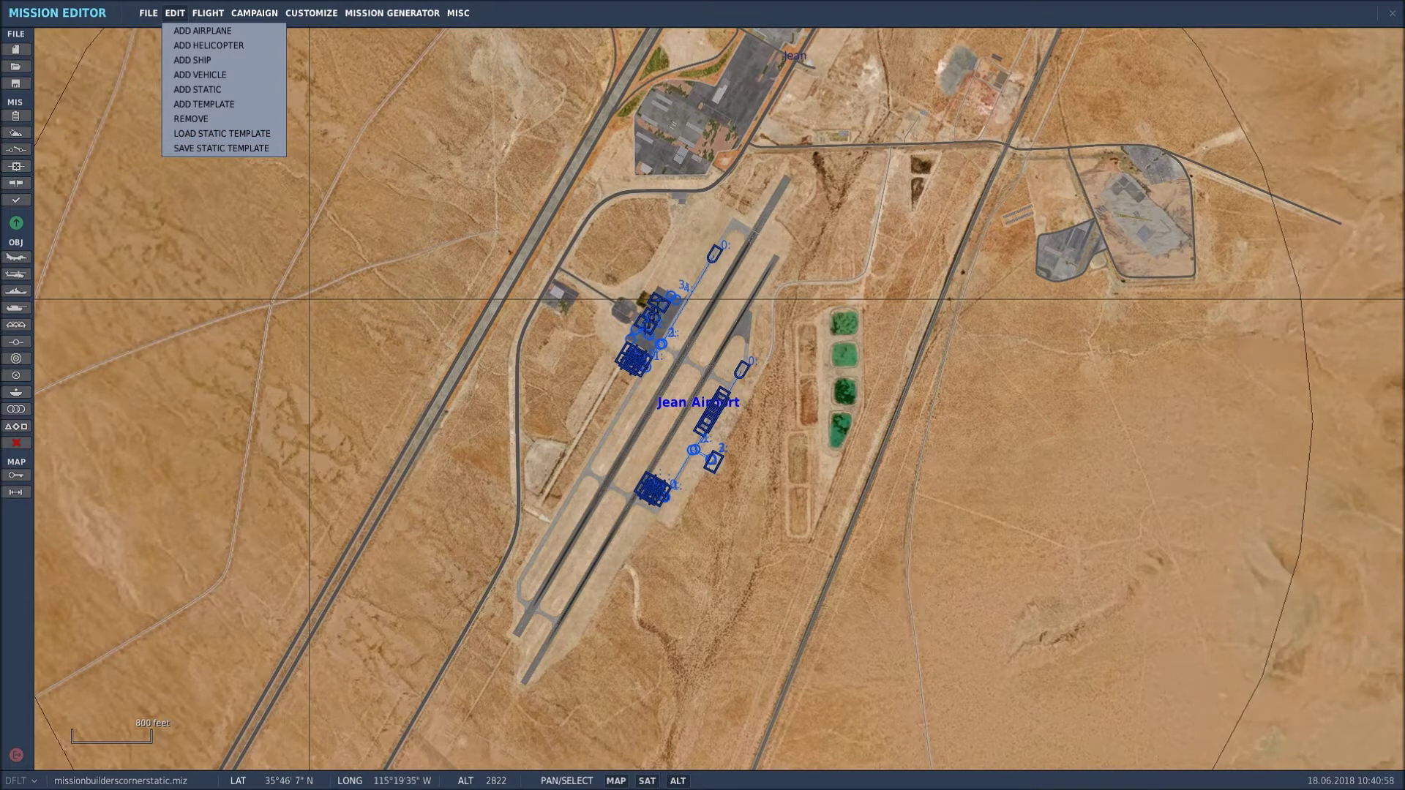
Close the Jean Airport warehouse panel and zoom in on the airport's placed objects
click(738, 439)
scroll(737, 439, up, 2)
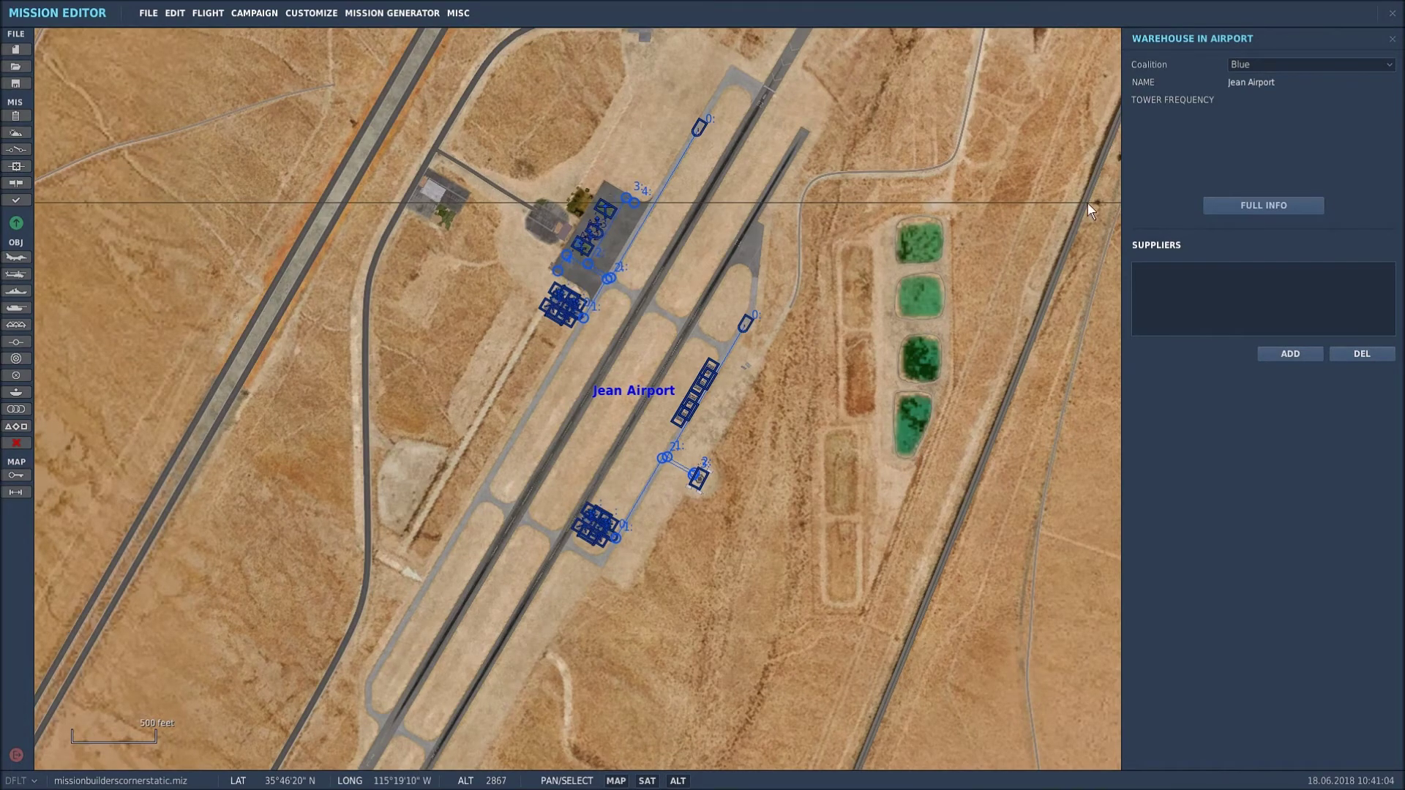
click(623, 399)
scroll(620, 398, up, 1)
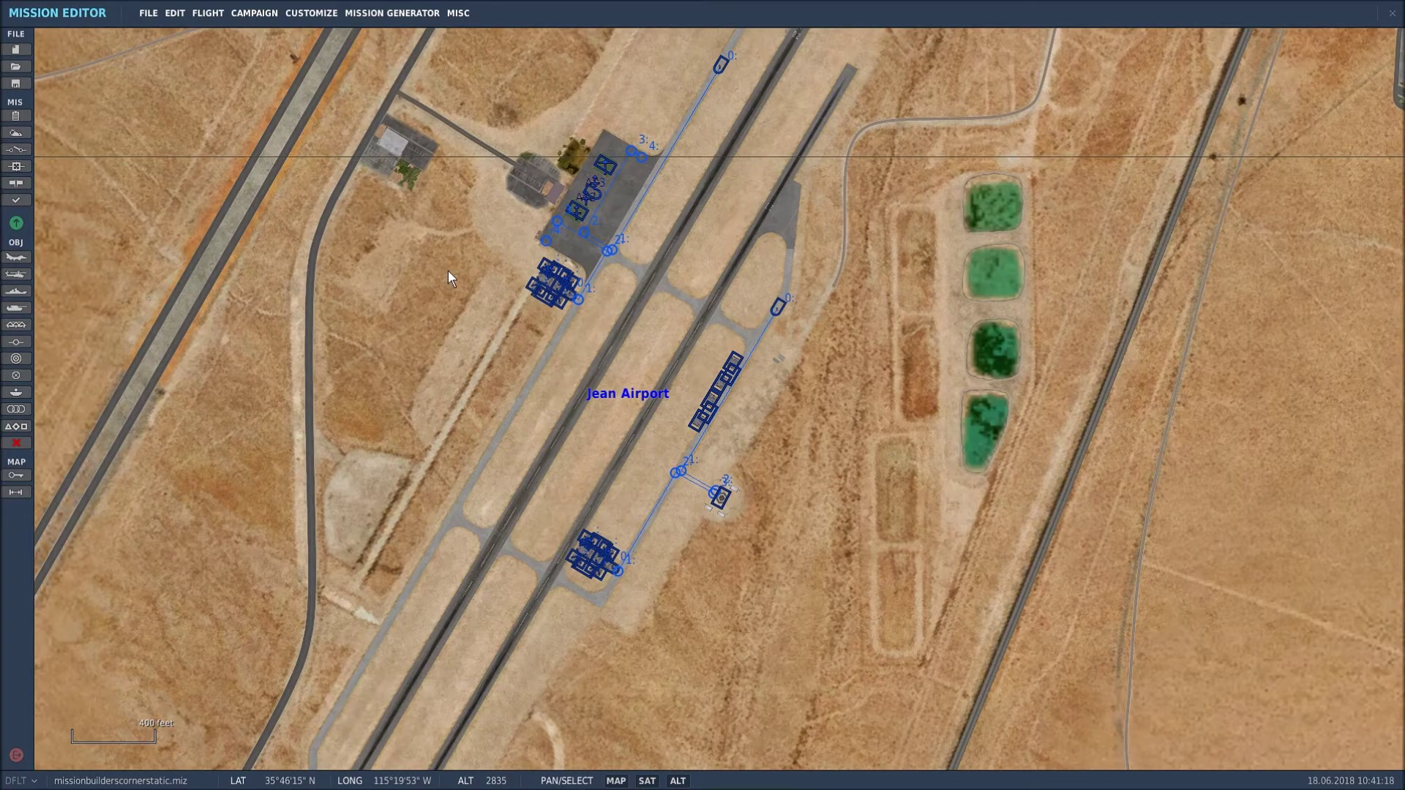
scroll(587, 217, up, 4)
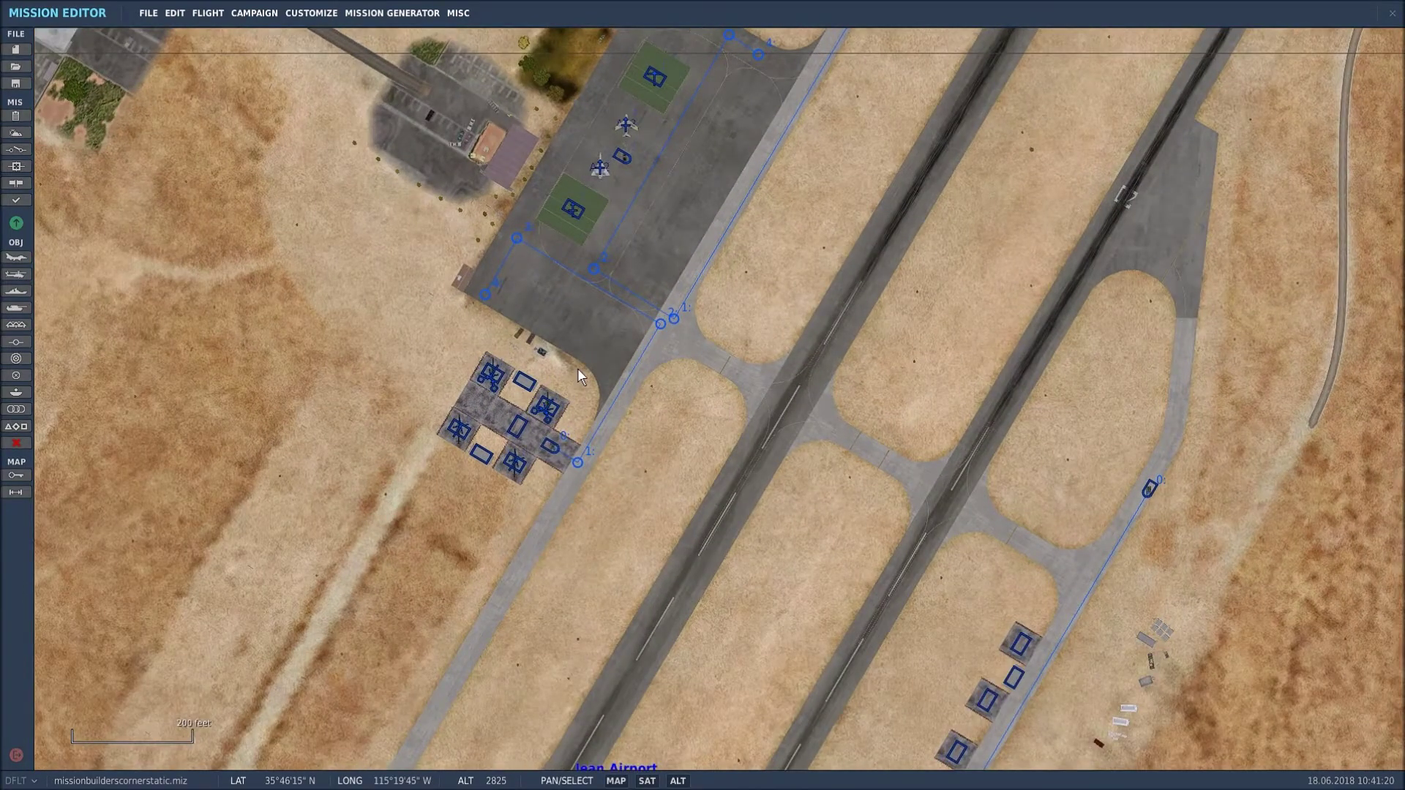
drag(578, 369, 579, 227)
drag(744, 429, 779, 343)
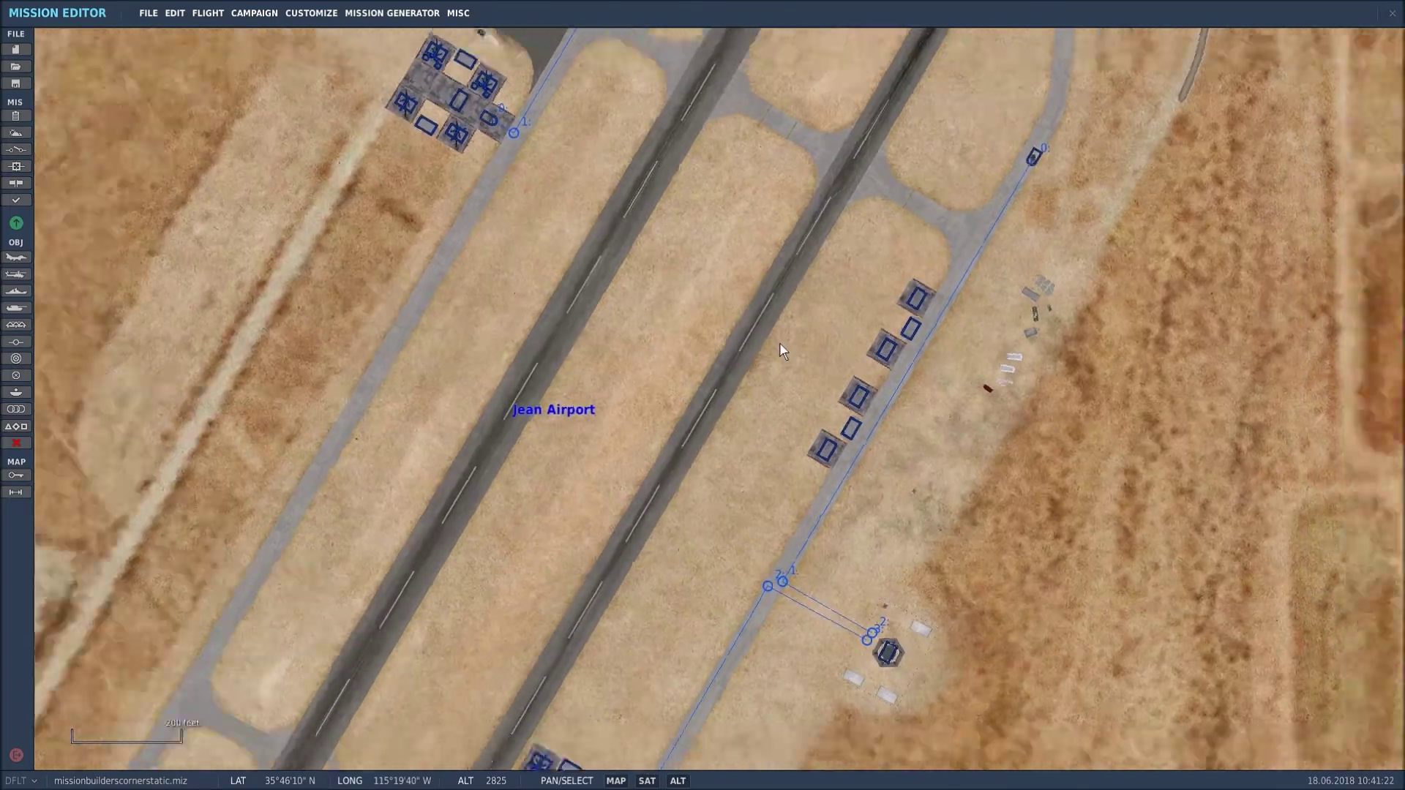
scroll(779, 344, down, 4)
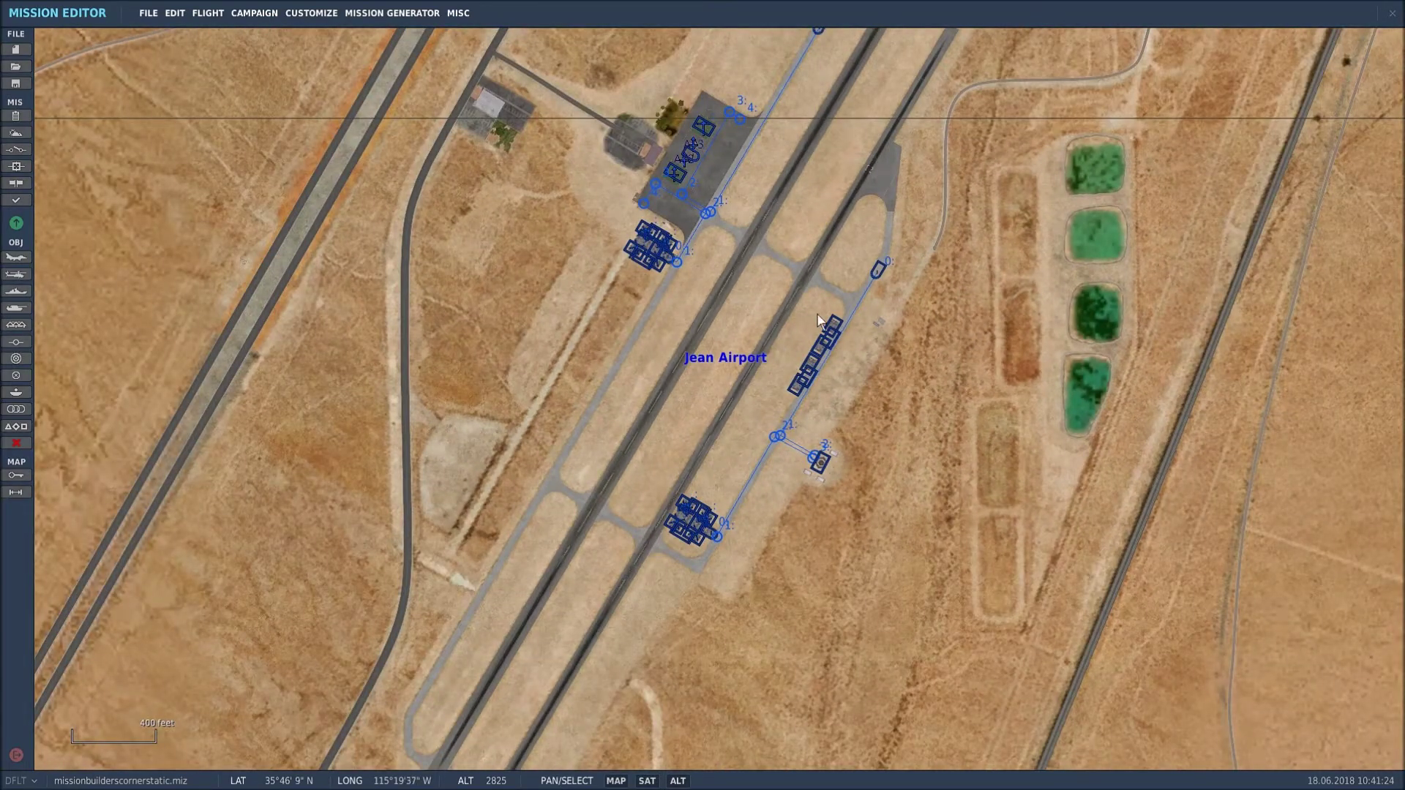
scroll(731, 318, down, 4)
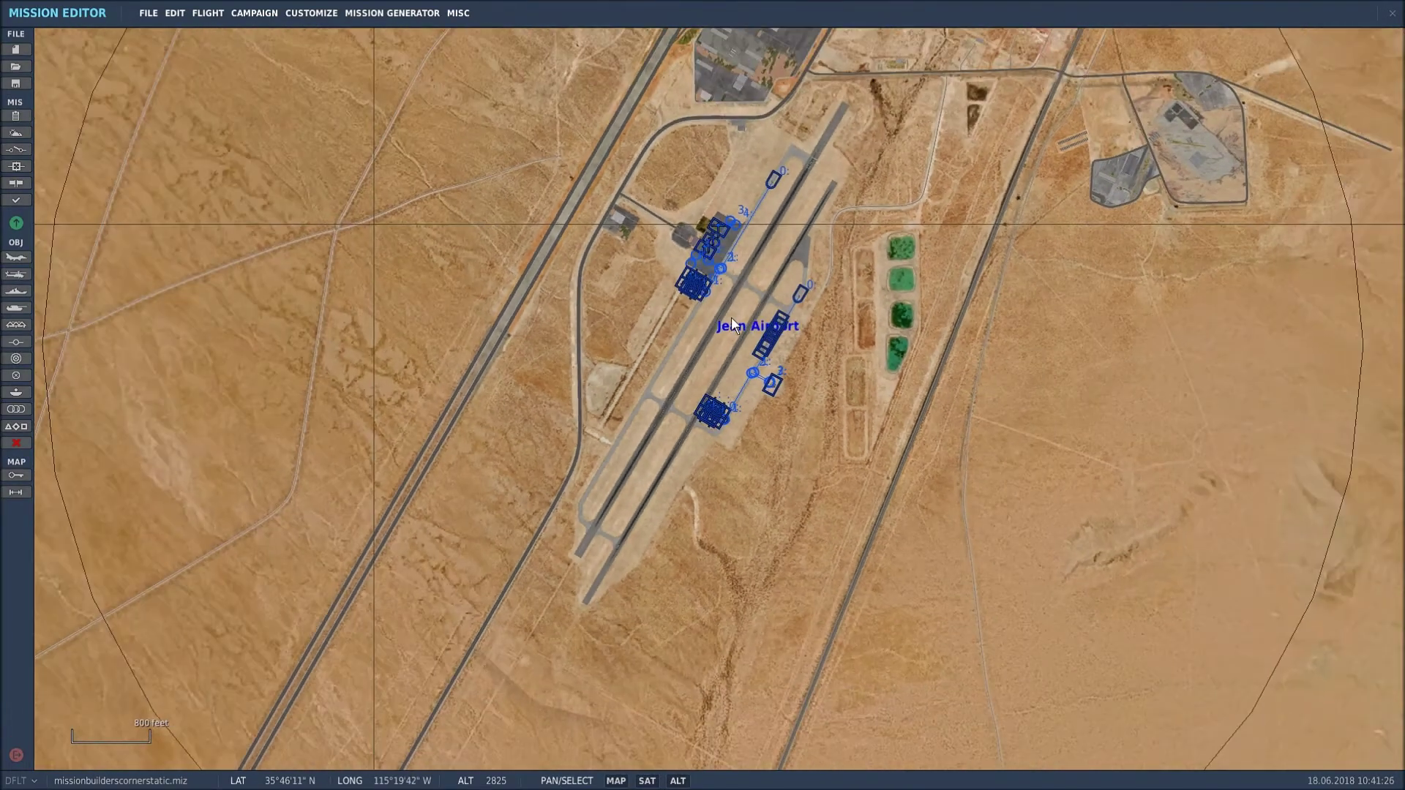
scroll(732, 318, down, 2)
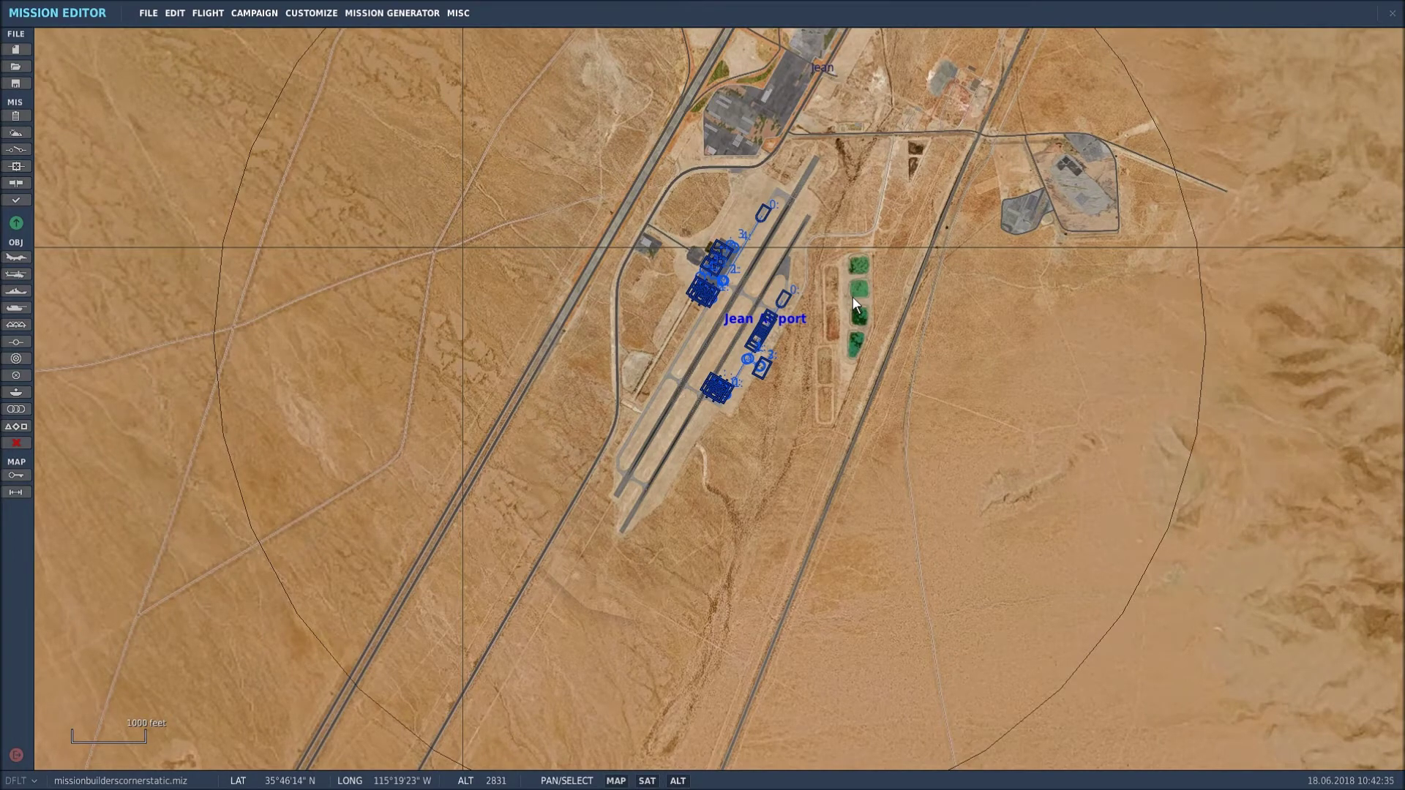
scroll(722, 308, up, 4)
scroll(728, 315, up, 1)
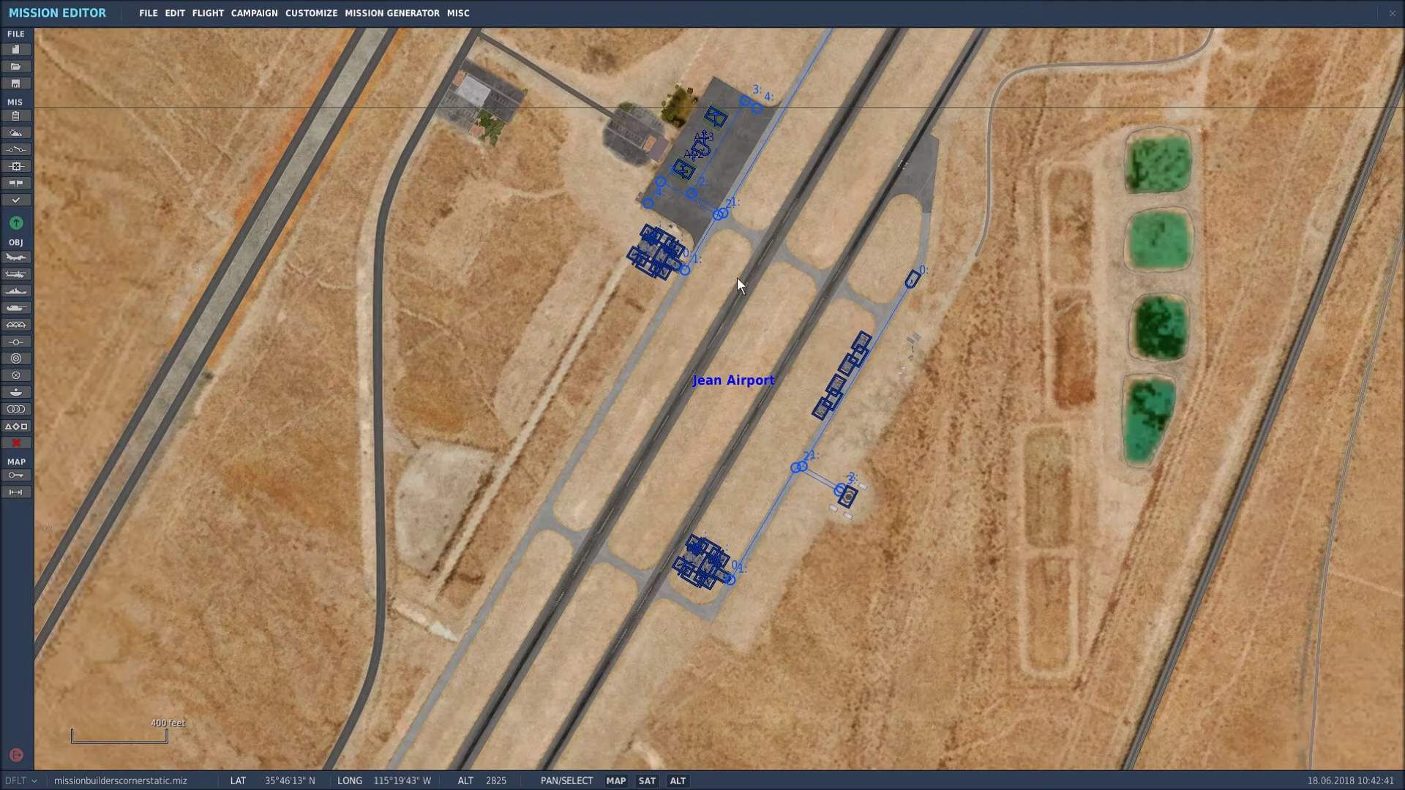
scroll(841, 494, up, 10)
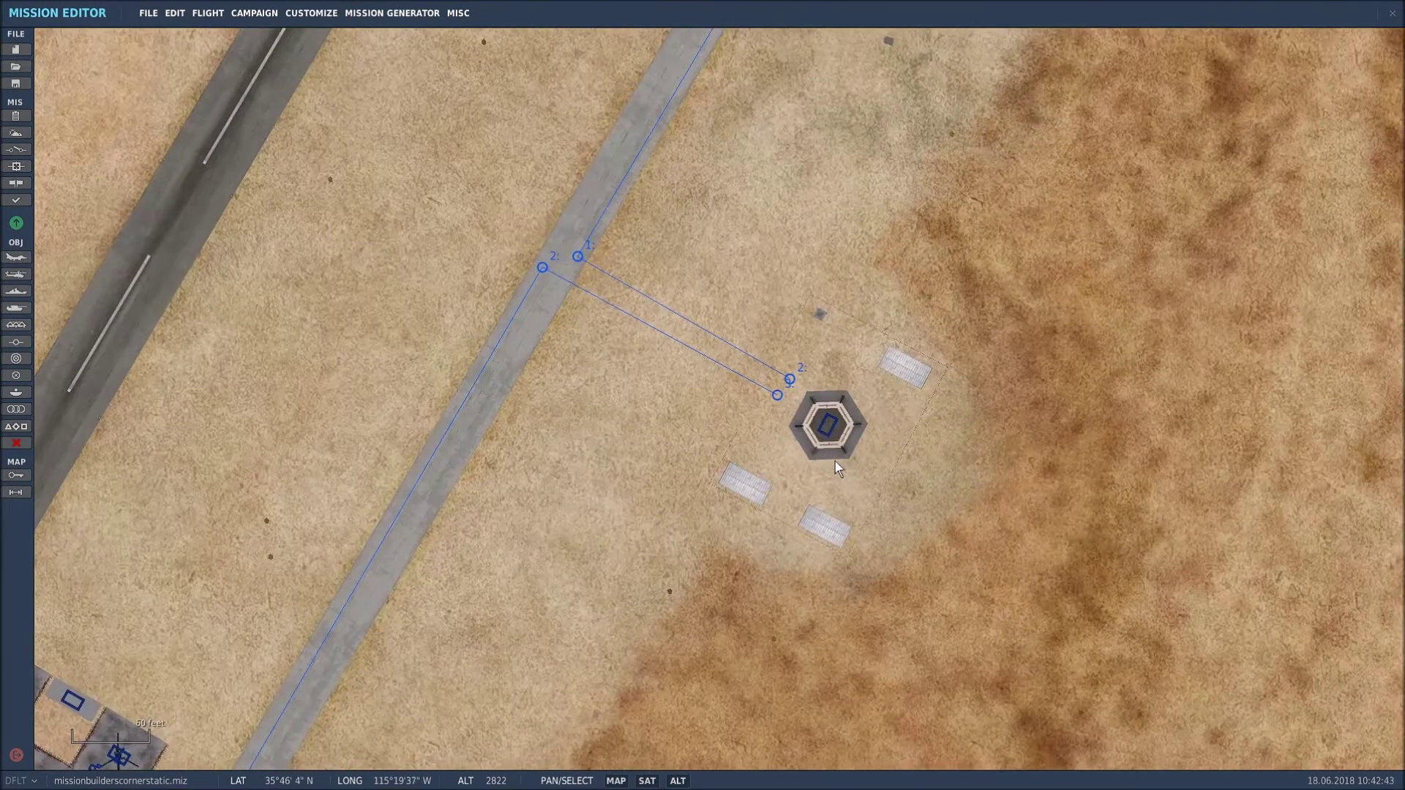
scroll(782, 450, down, 8)
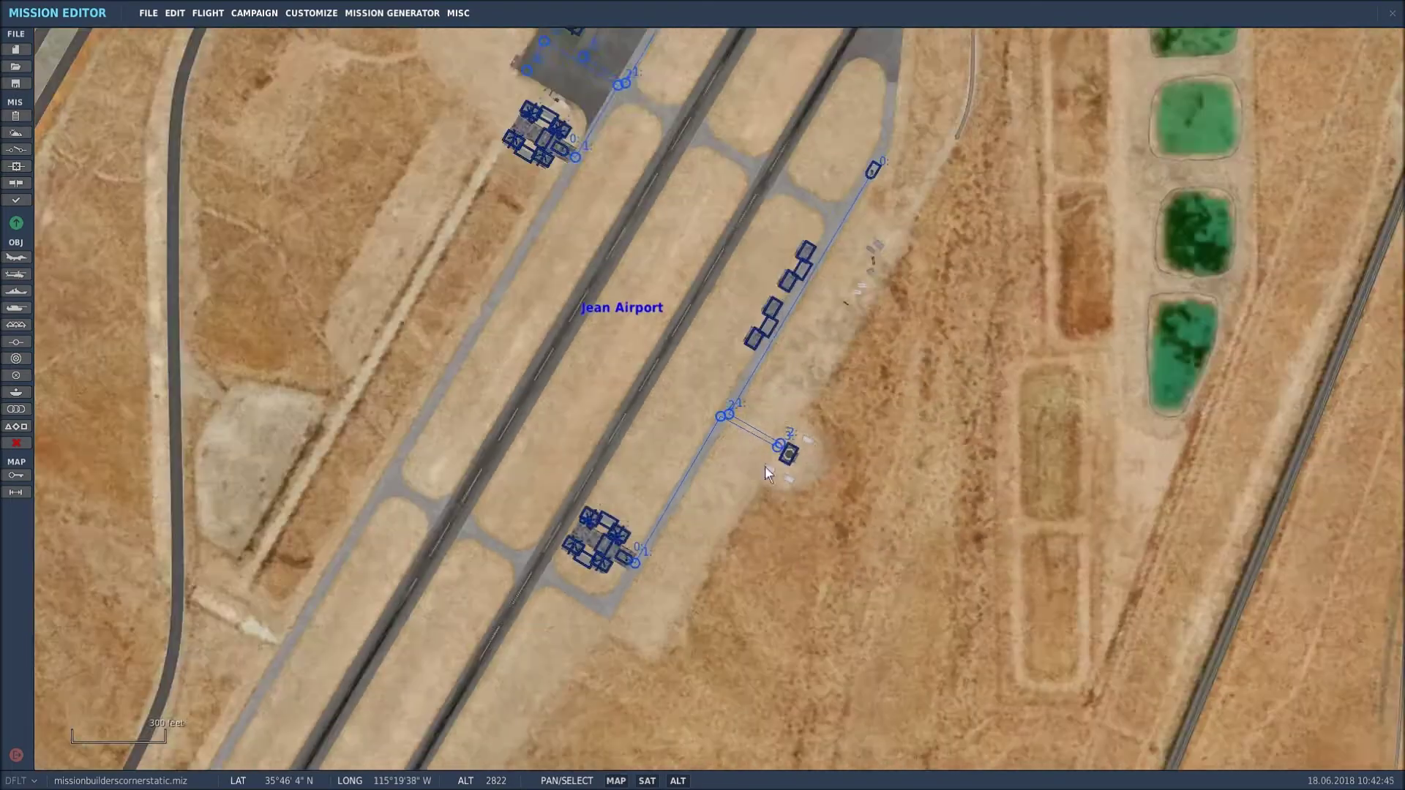
drag(664, 203, 656, 361)
scroll(625, 236, up, 3)
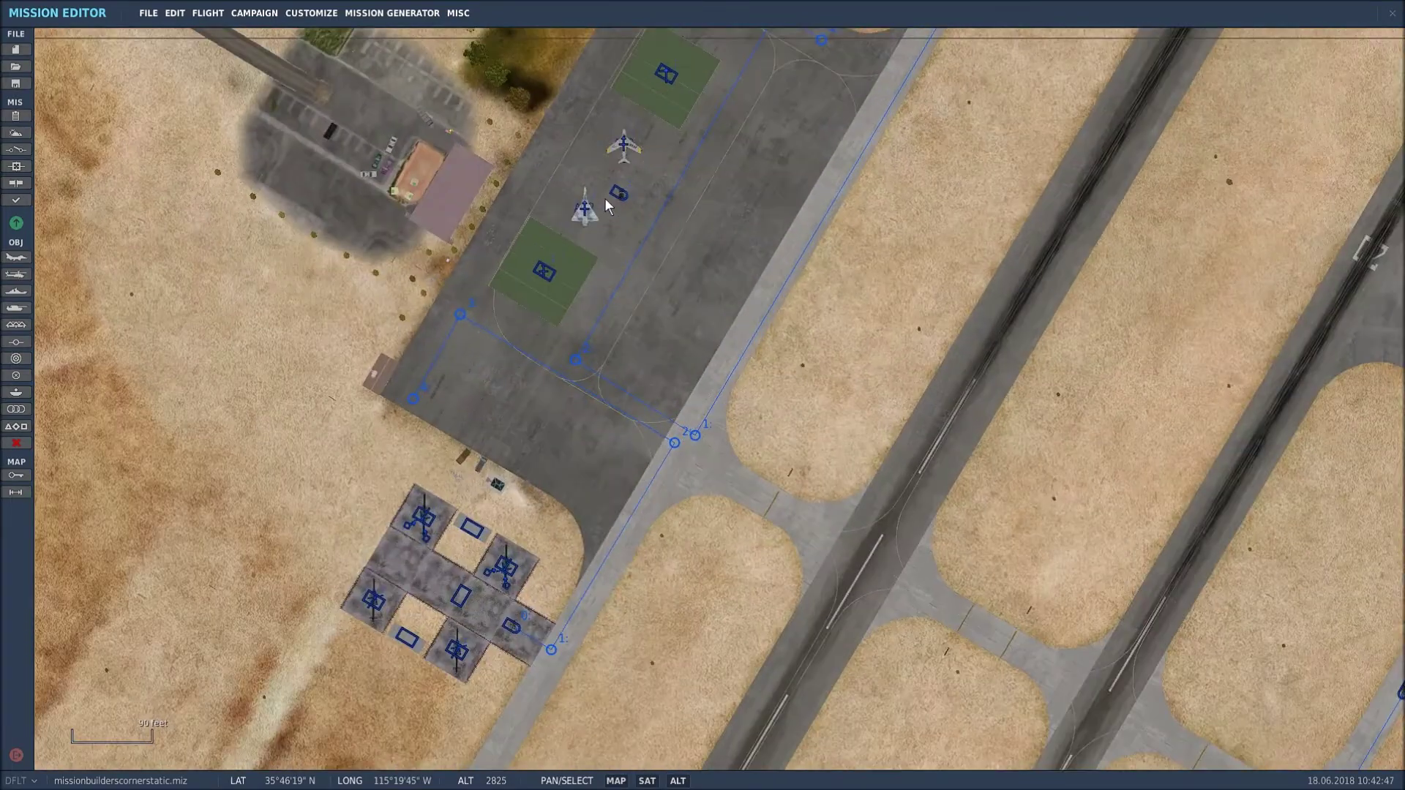
scroll(505, 533, up, 5)
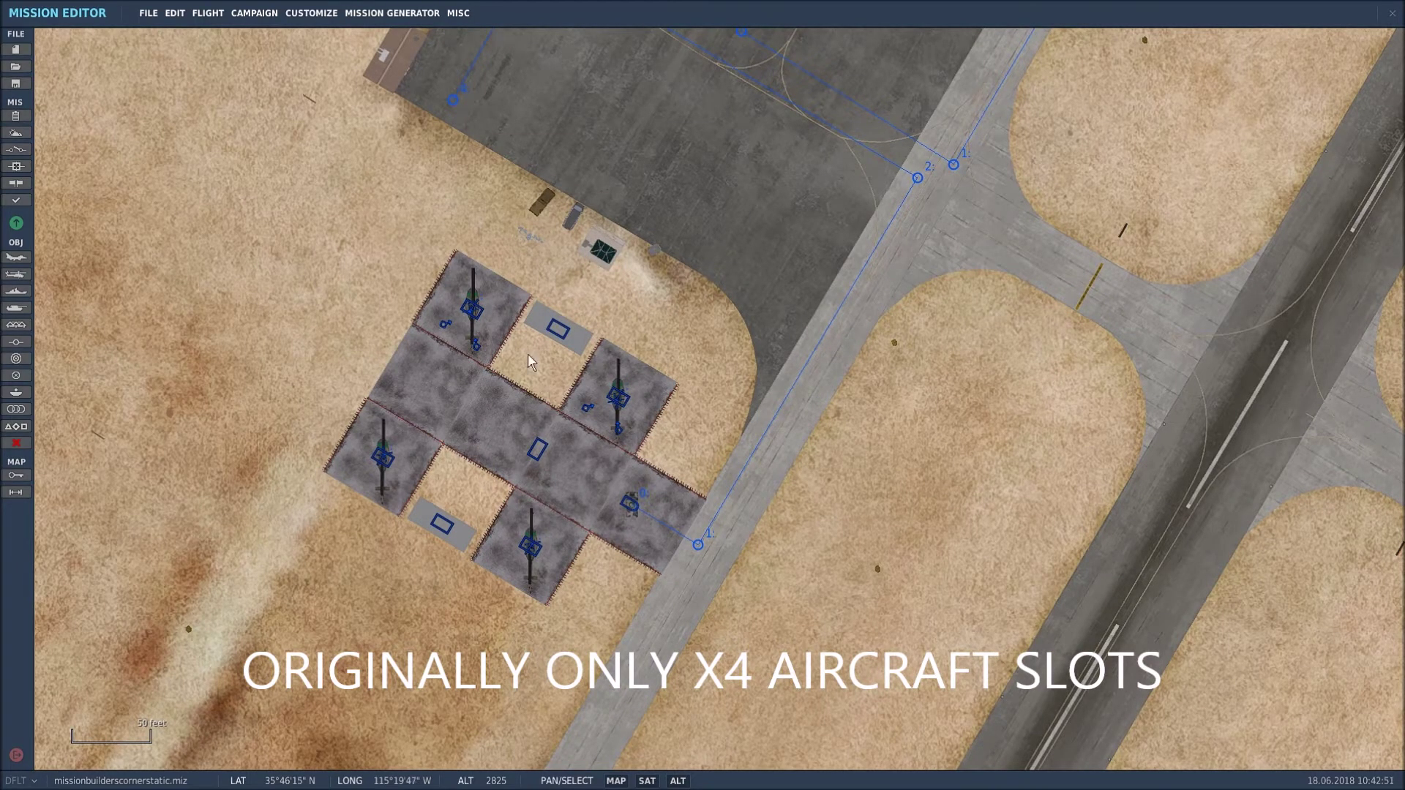
scroll(510, 447, down, 8)
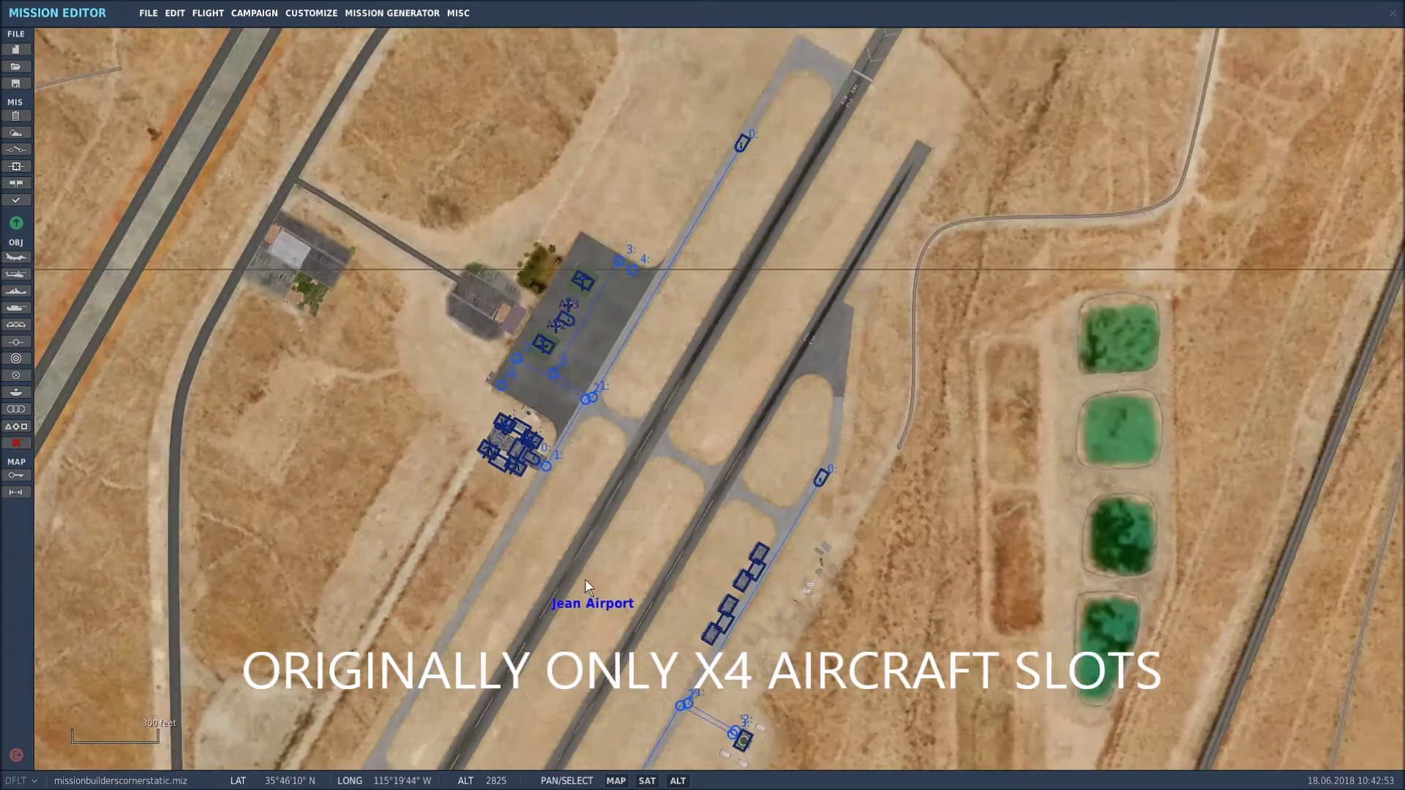
drag(585, 578, 640, 351)
scroll(656, 452, up, 6)
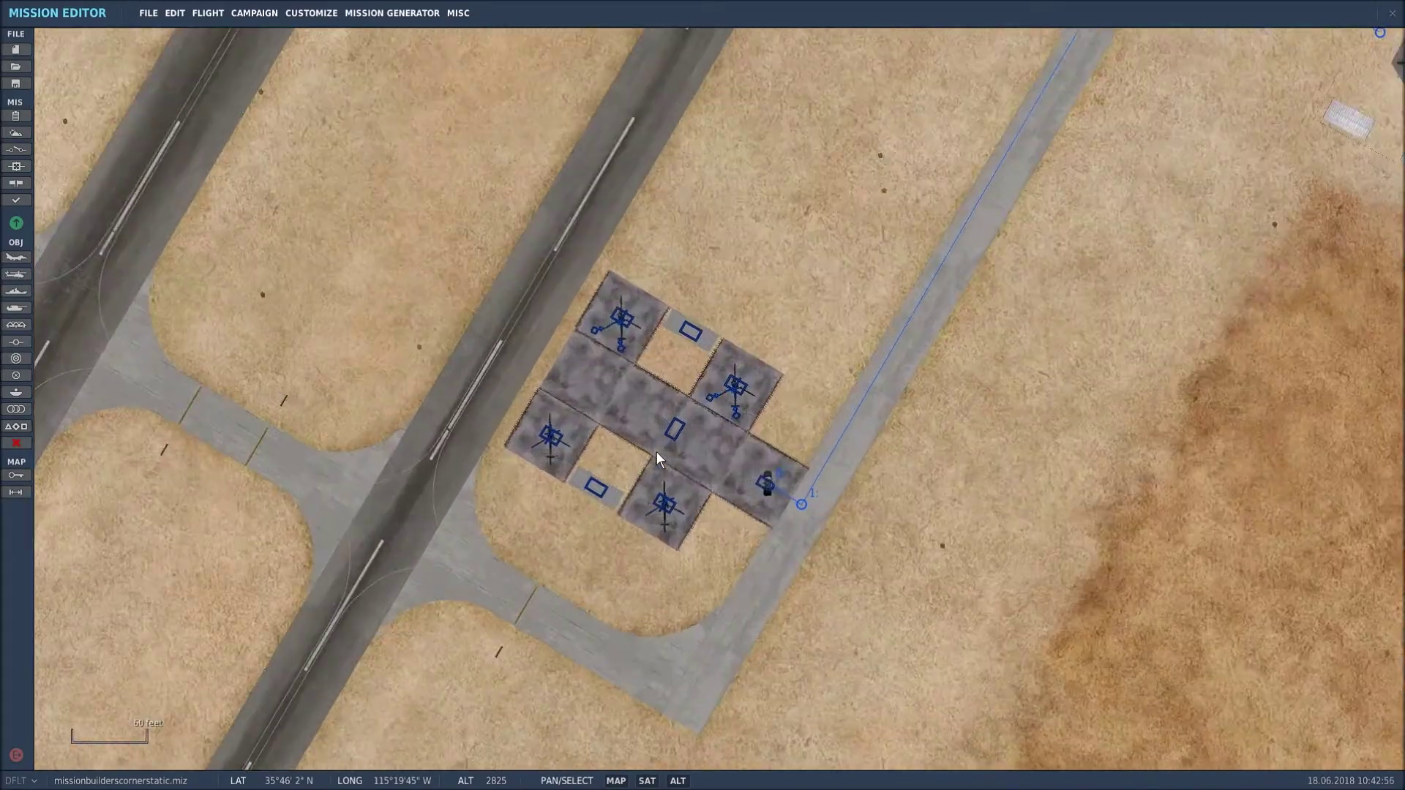
scroll(656, 451, down, 5)
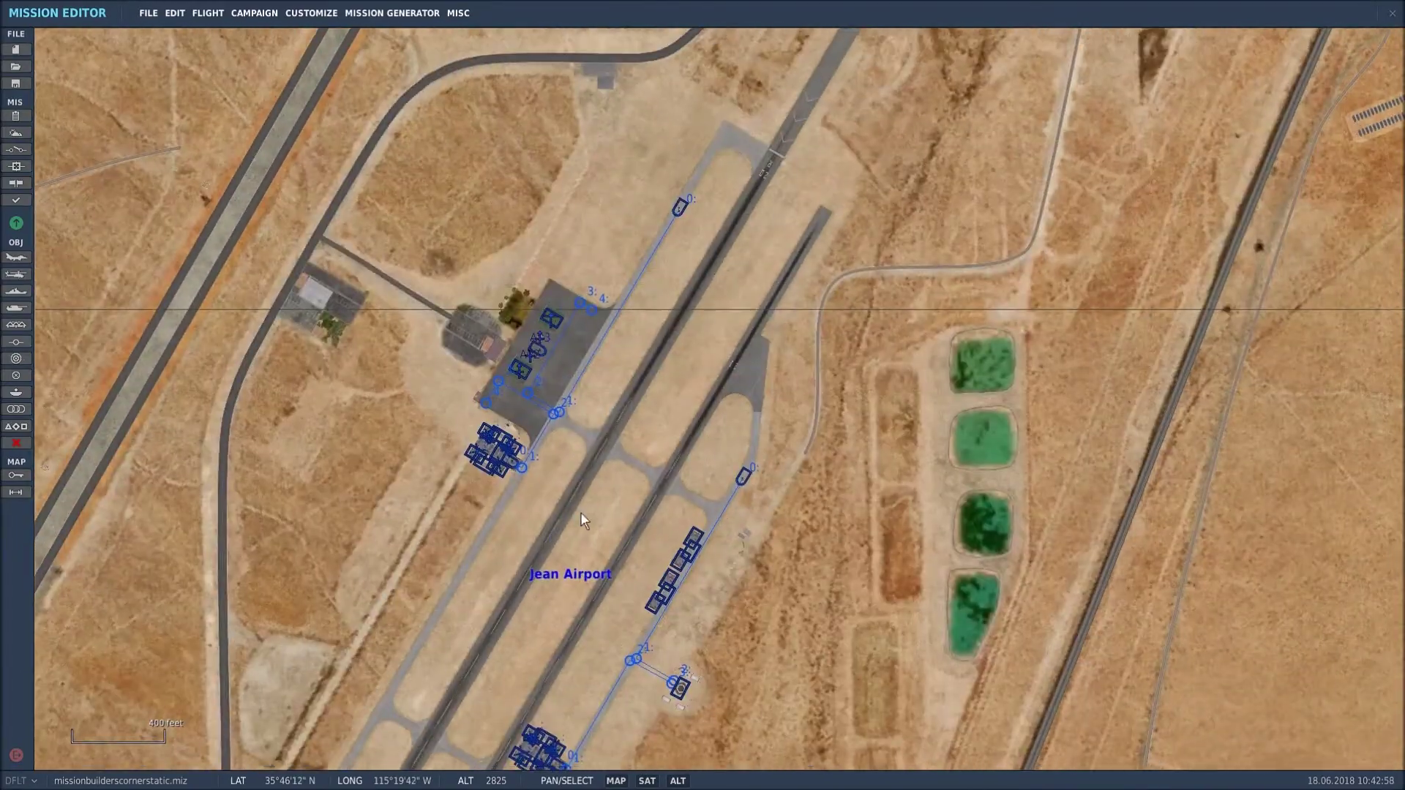
scroll(540, 370, up, 4)
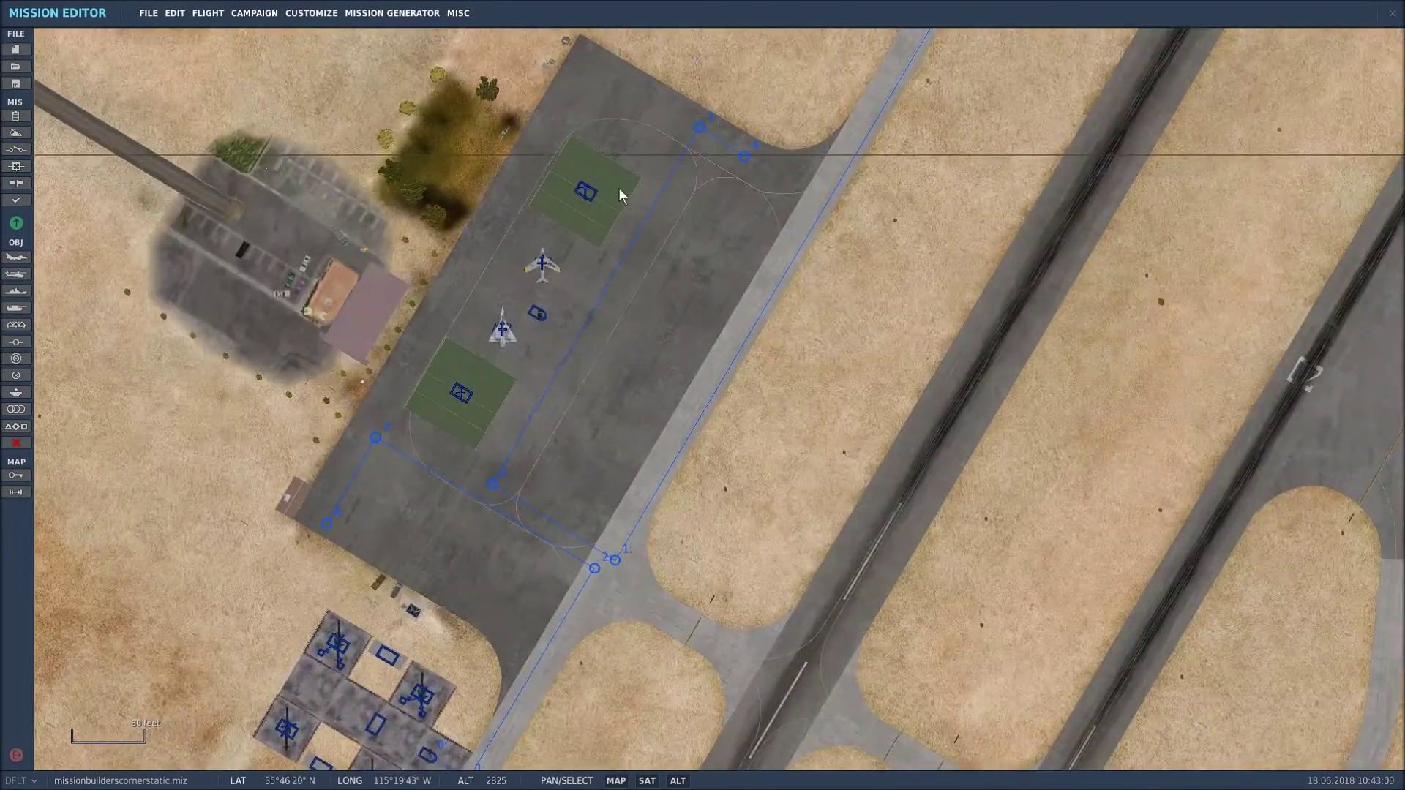
scroll(627, 437, down, 5)
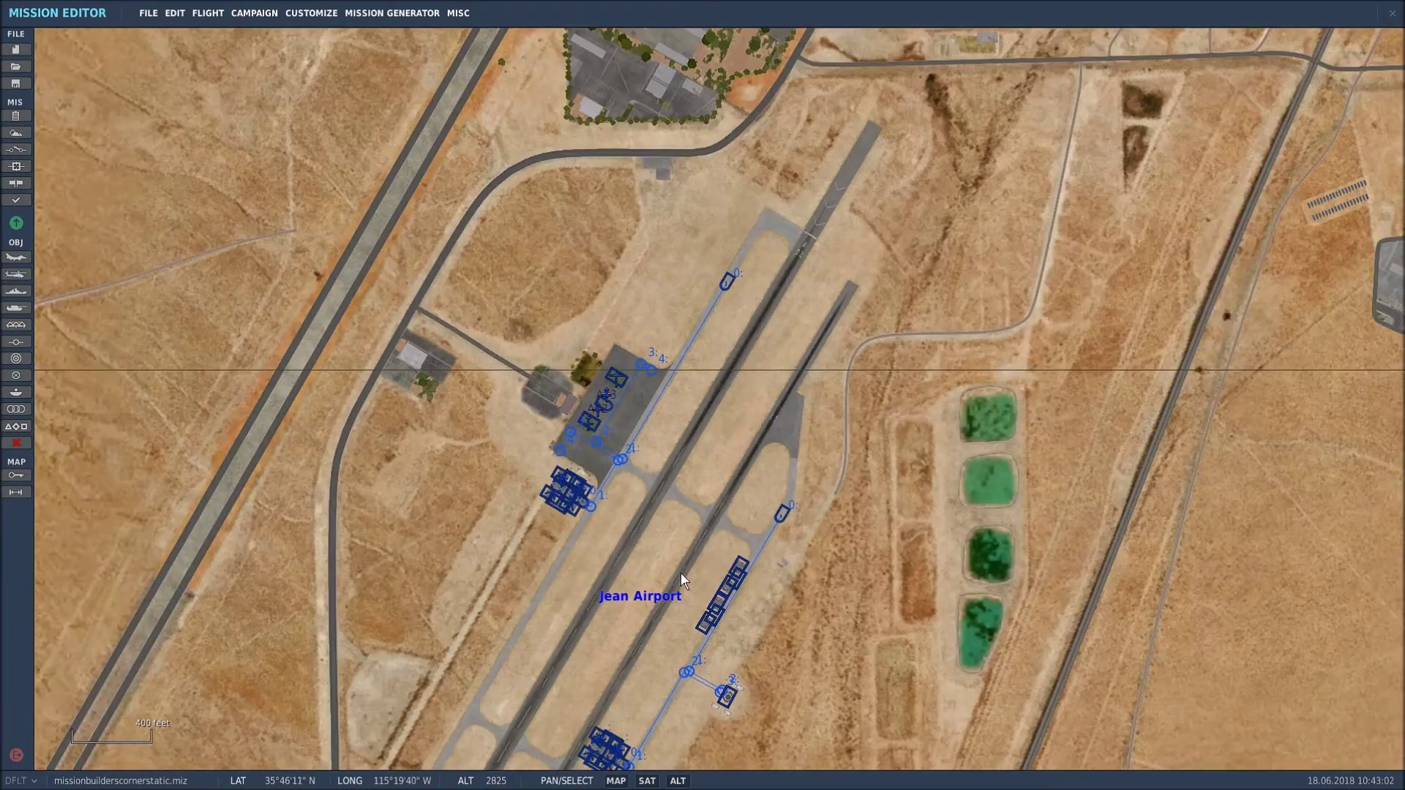
drag(681, 574, 678, 358)
scroll(708, 364, up, 4)
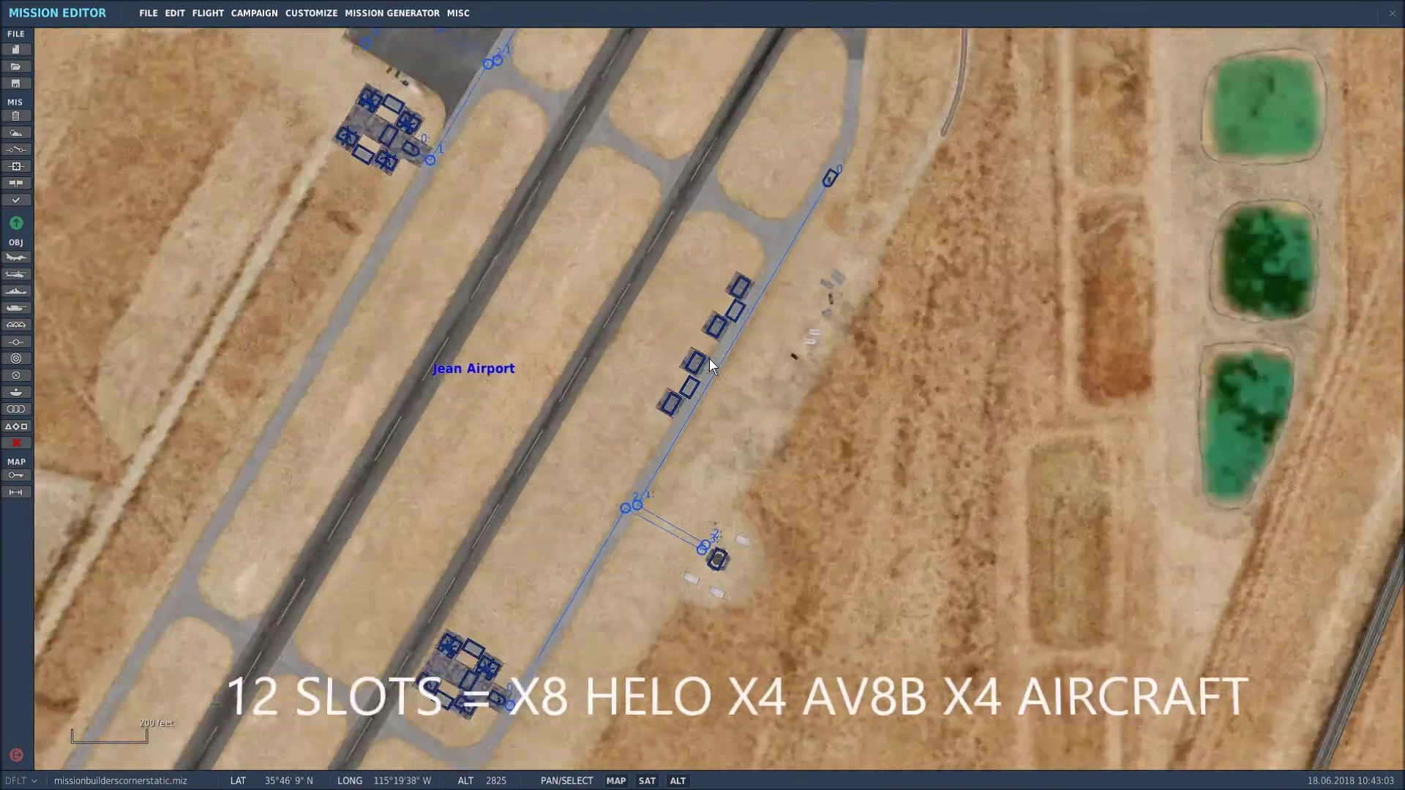
scroll(706, 360, up, 2)
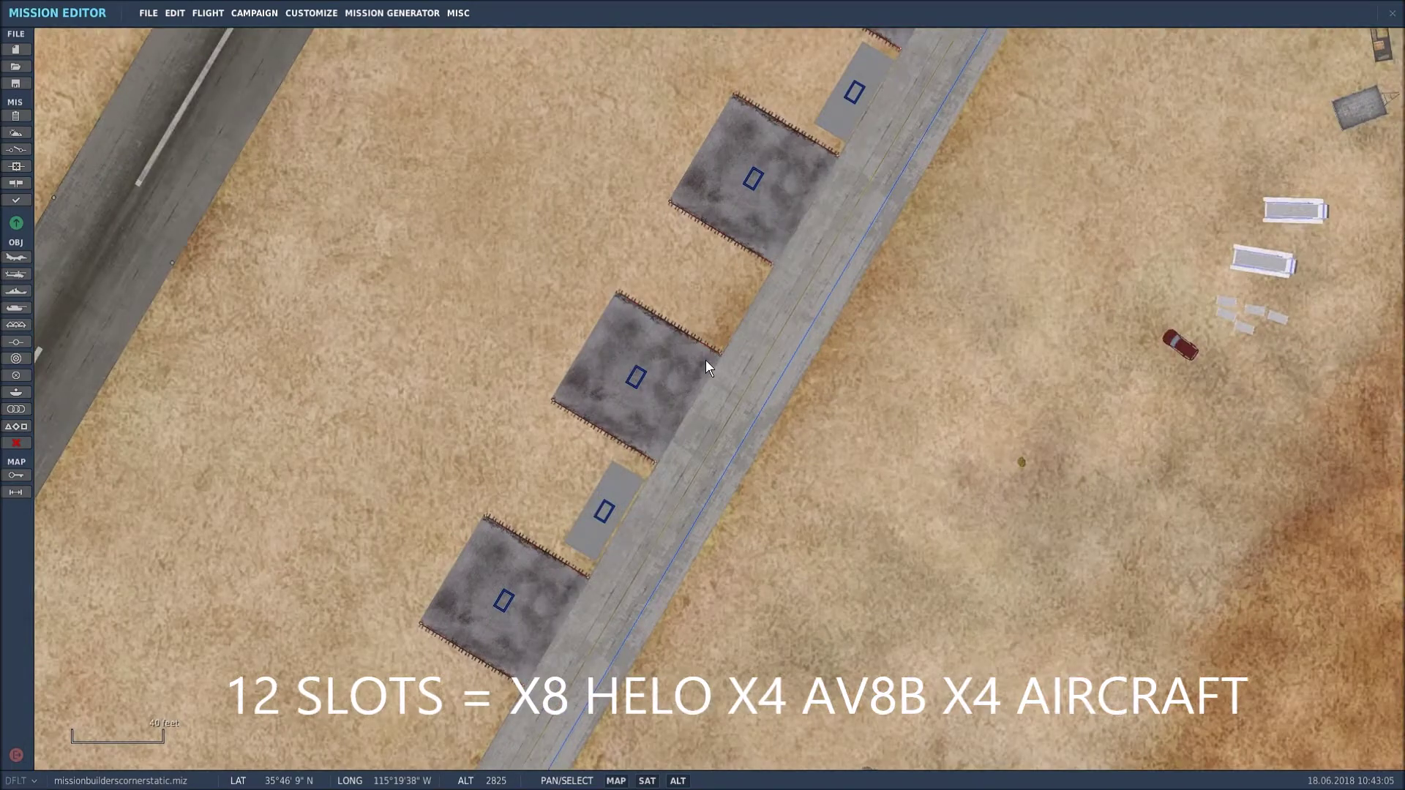
scroll(728, 279, down, 6)
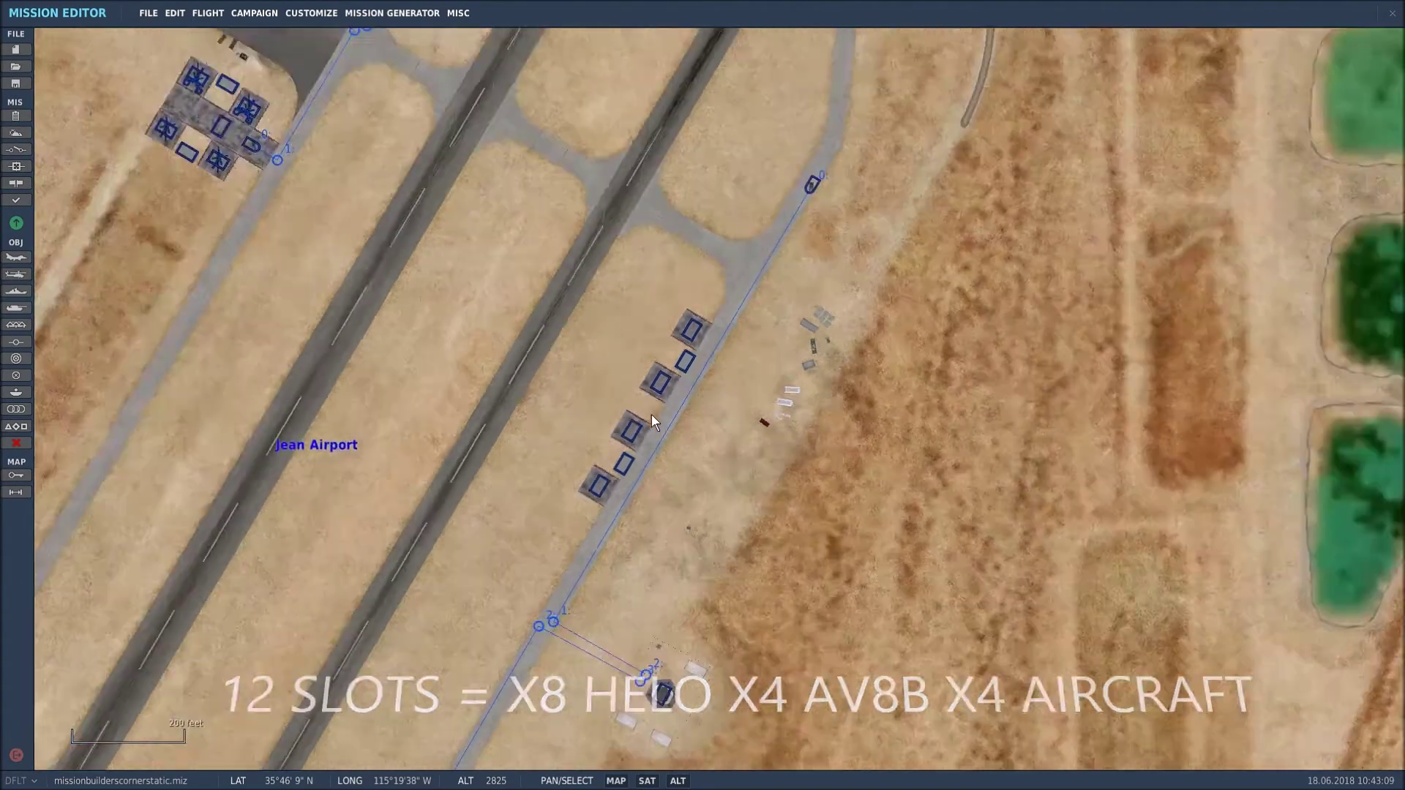
scroll(652, 414, down, 3)
scroll(611, 464, up, 2)
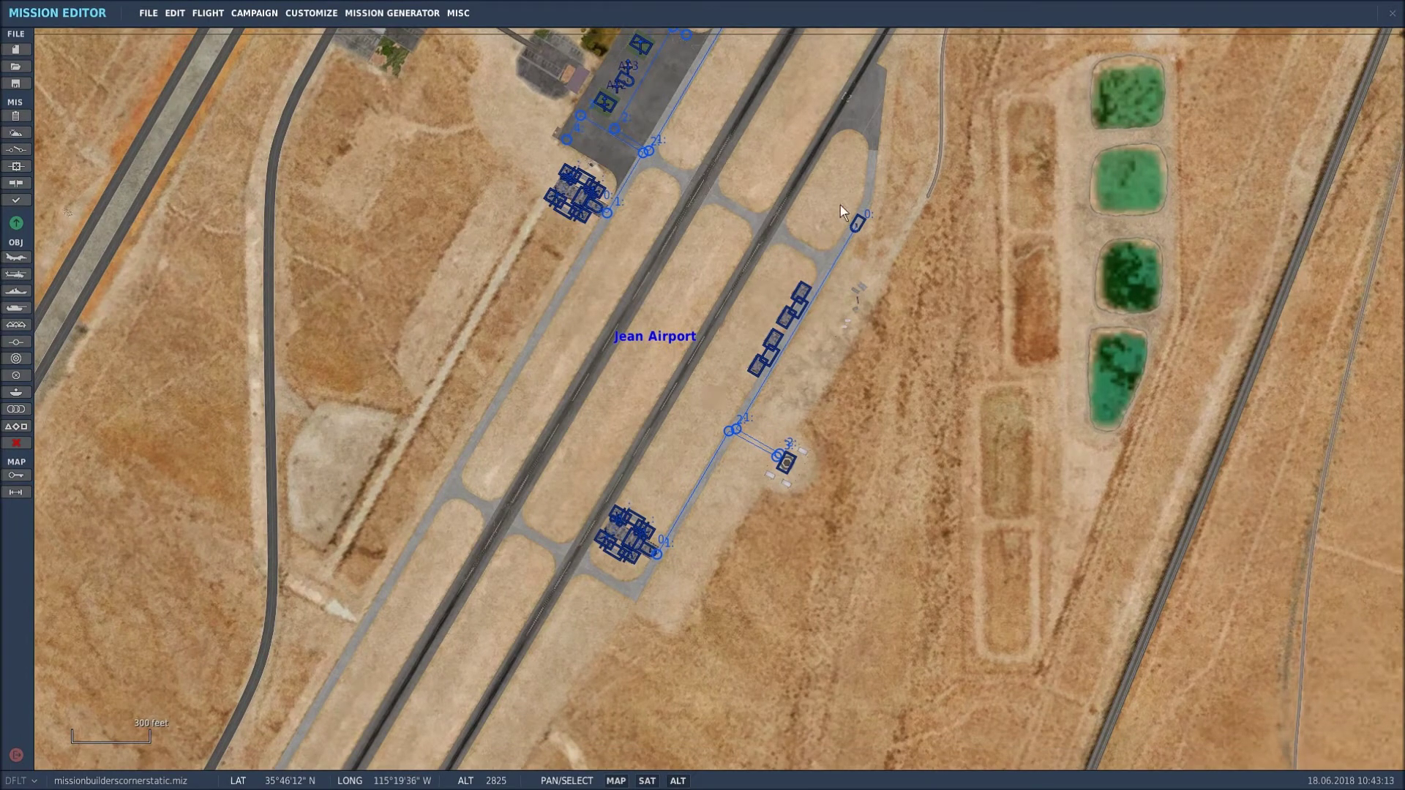
drag(628, 289, 606, 373)
scroll(606, 374, down, 2)
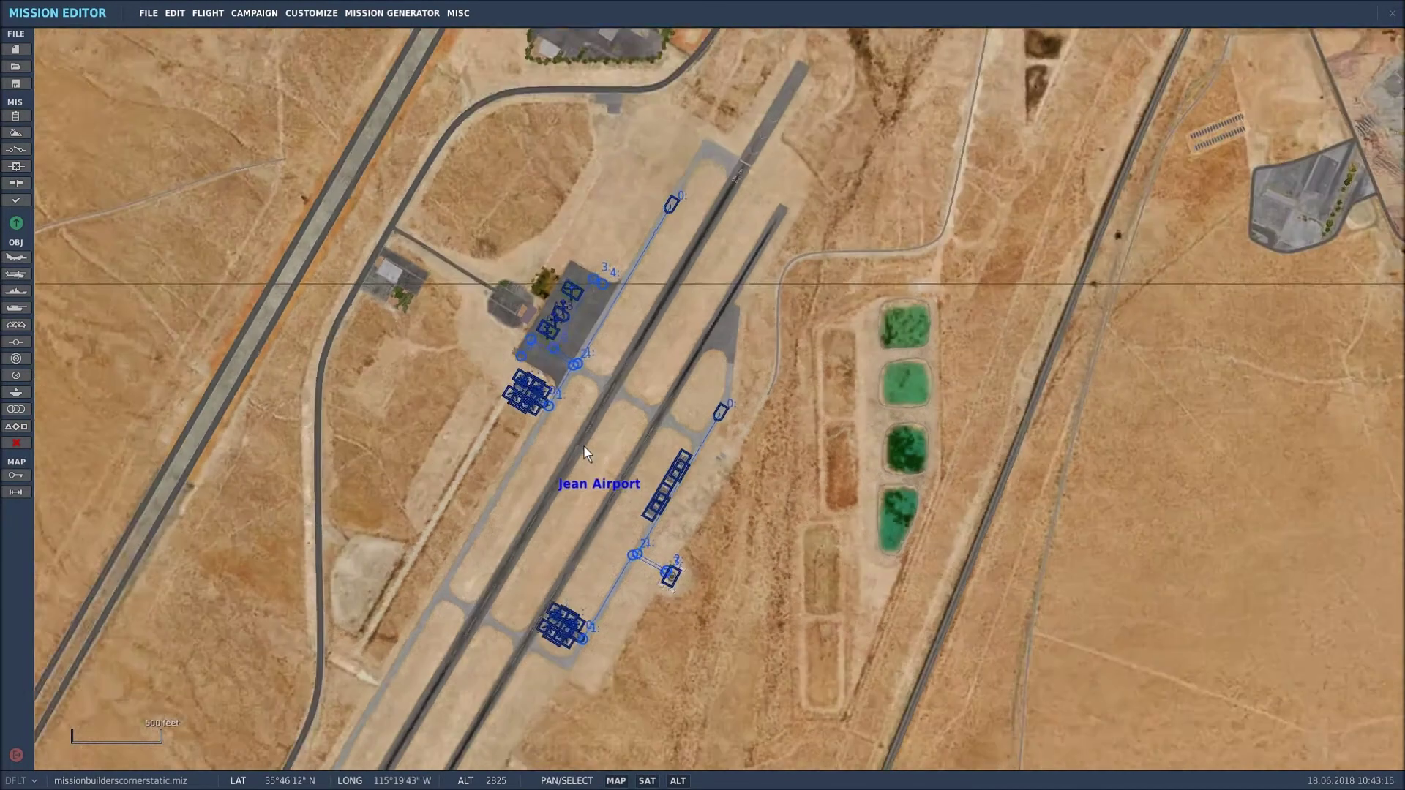
scroll(644, 290, up, 3)
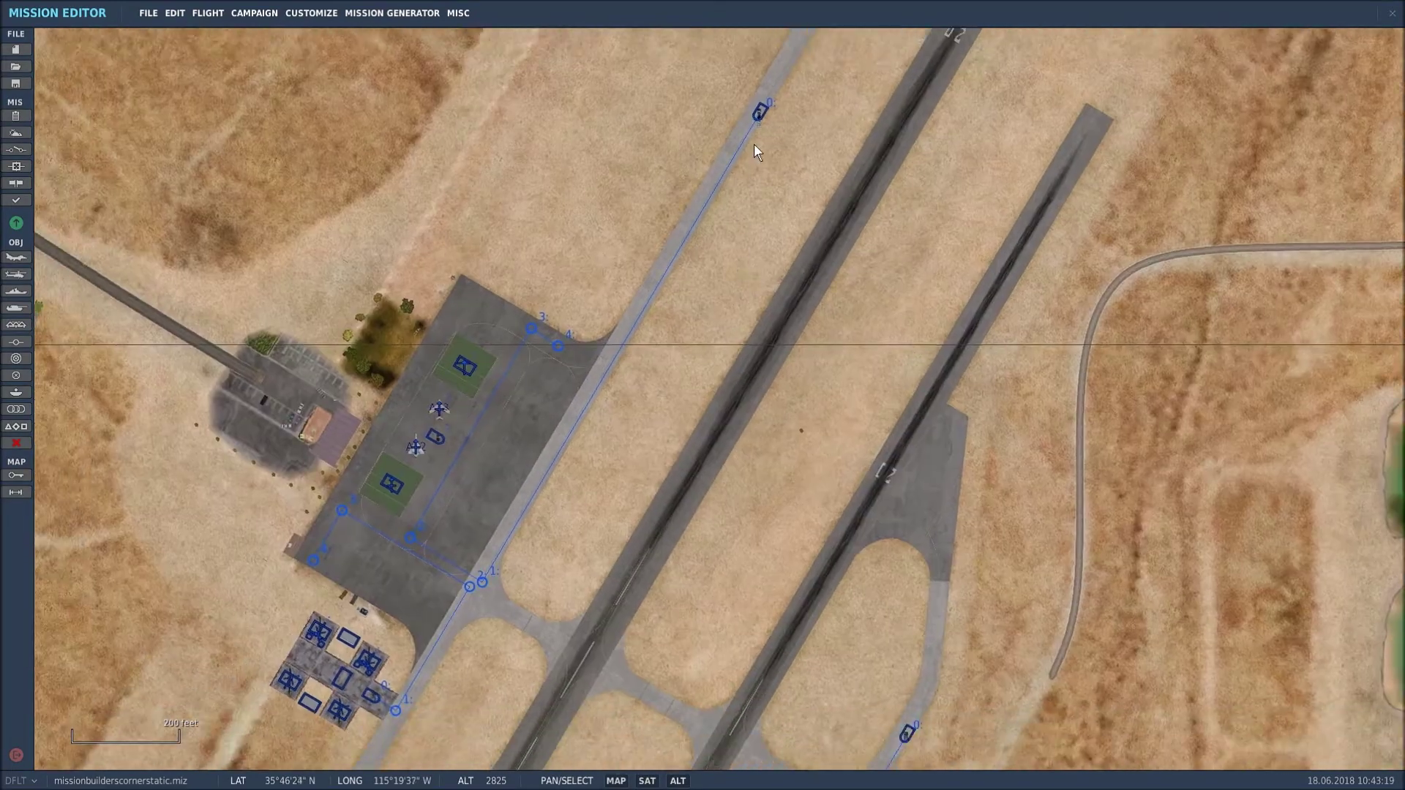
scroll(753, 111, up, 1)
scroll(751, 193, down, 3)
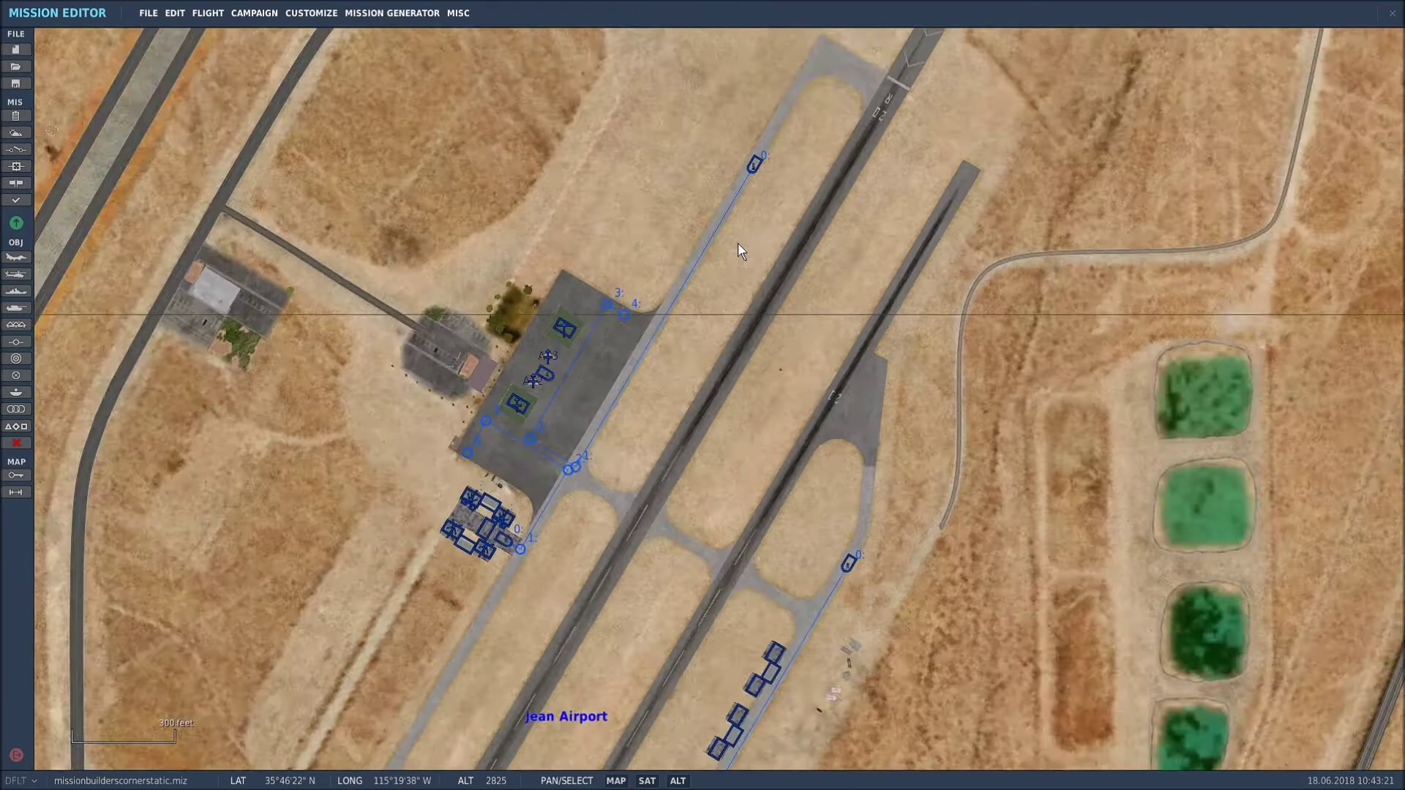
scroll(574, 296, up, 6)
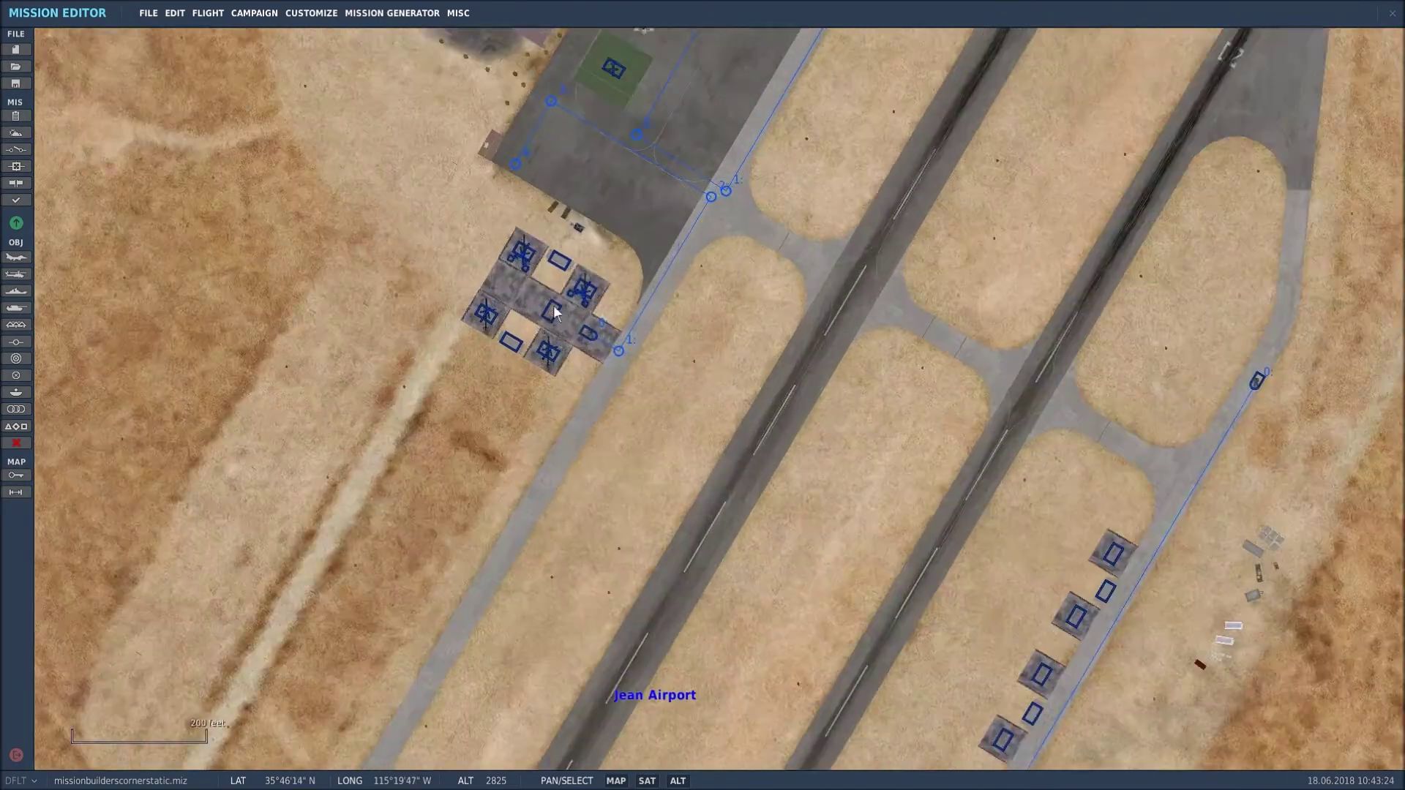
scroll(577, 289, up, 1)
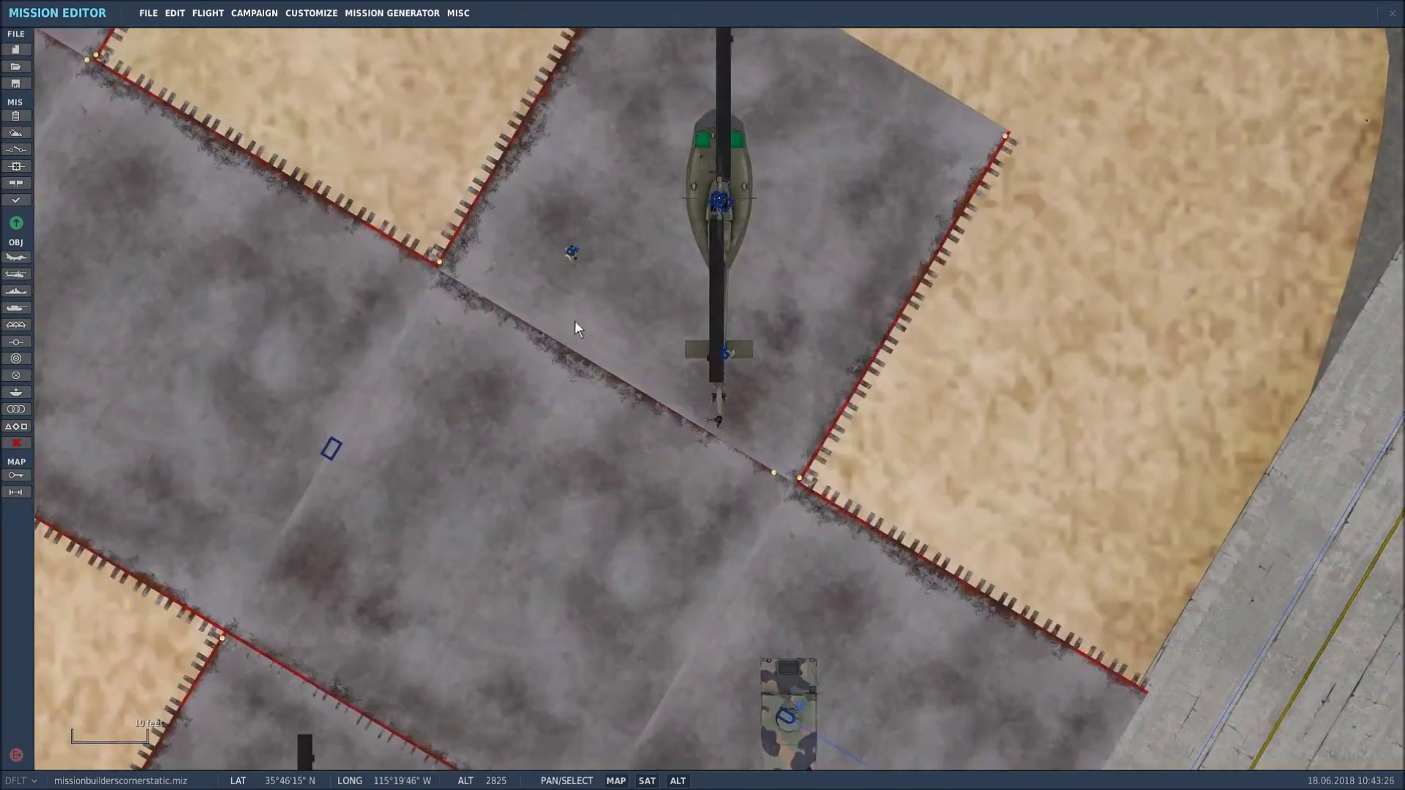
scroll(575, 327, down, 7)
scroll(605, 413, down, 1)
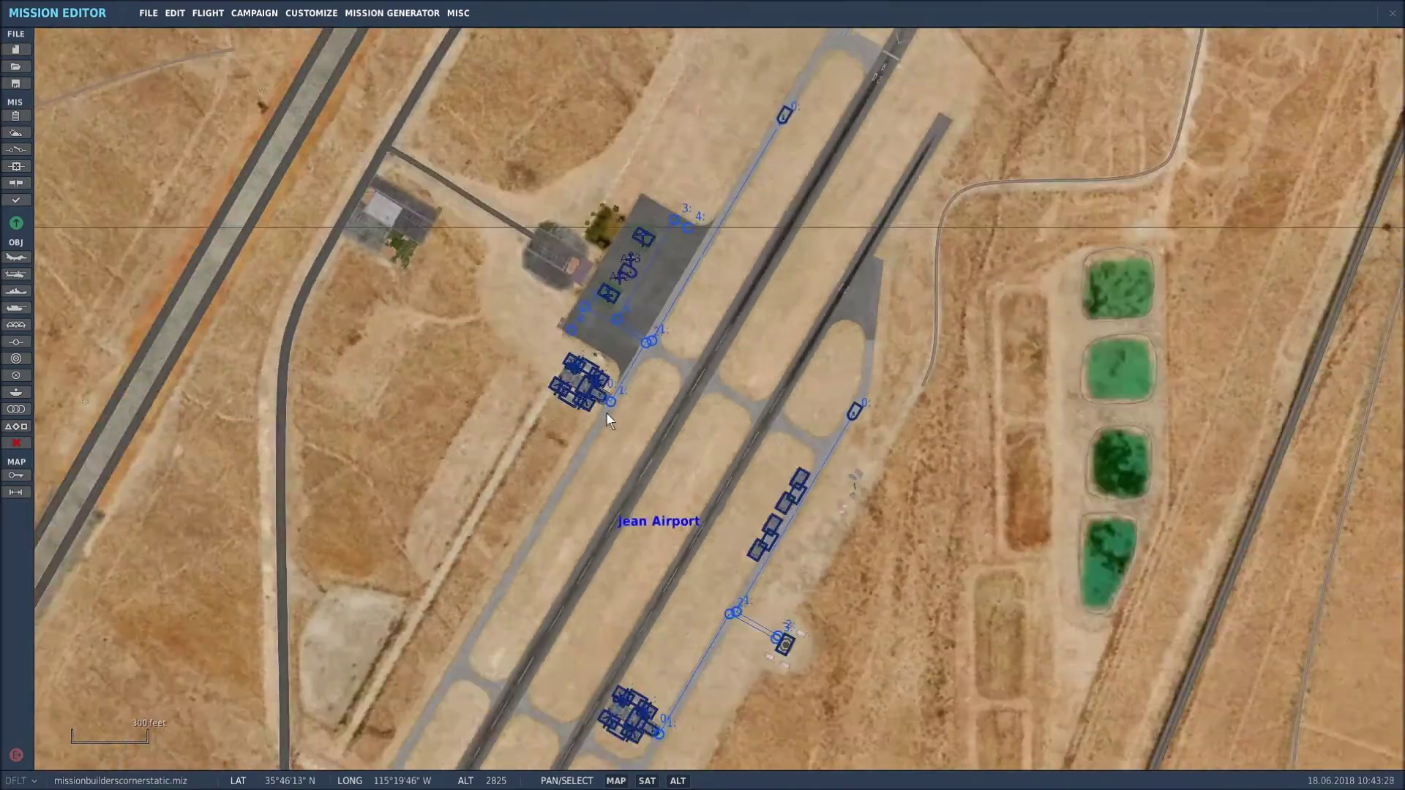
drag(649, 576, 700, 445)
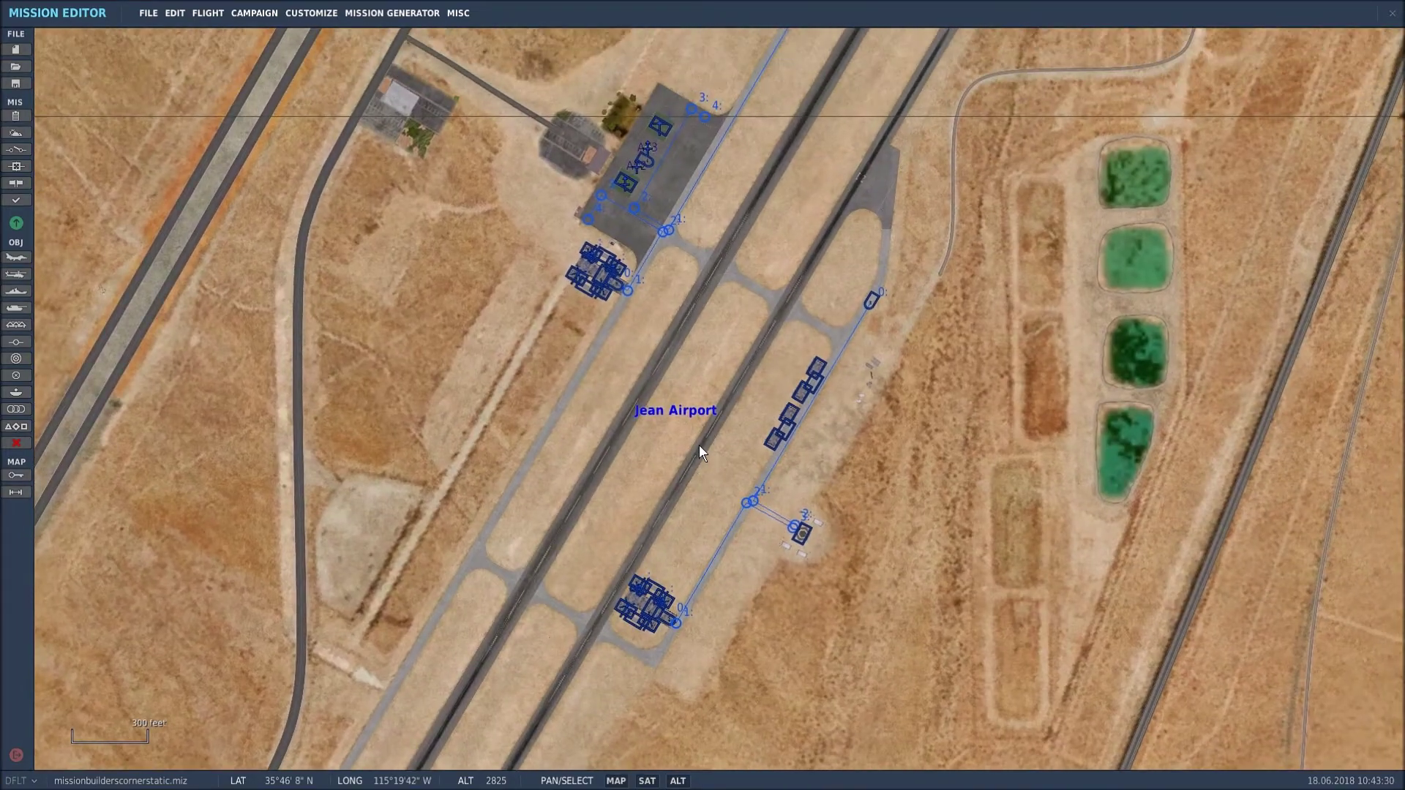
scroll(700, 445, down, 2)
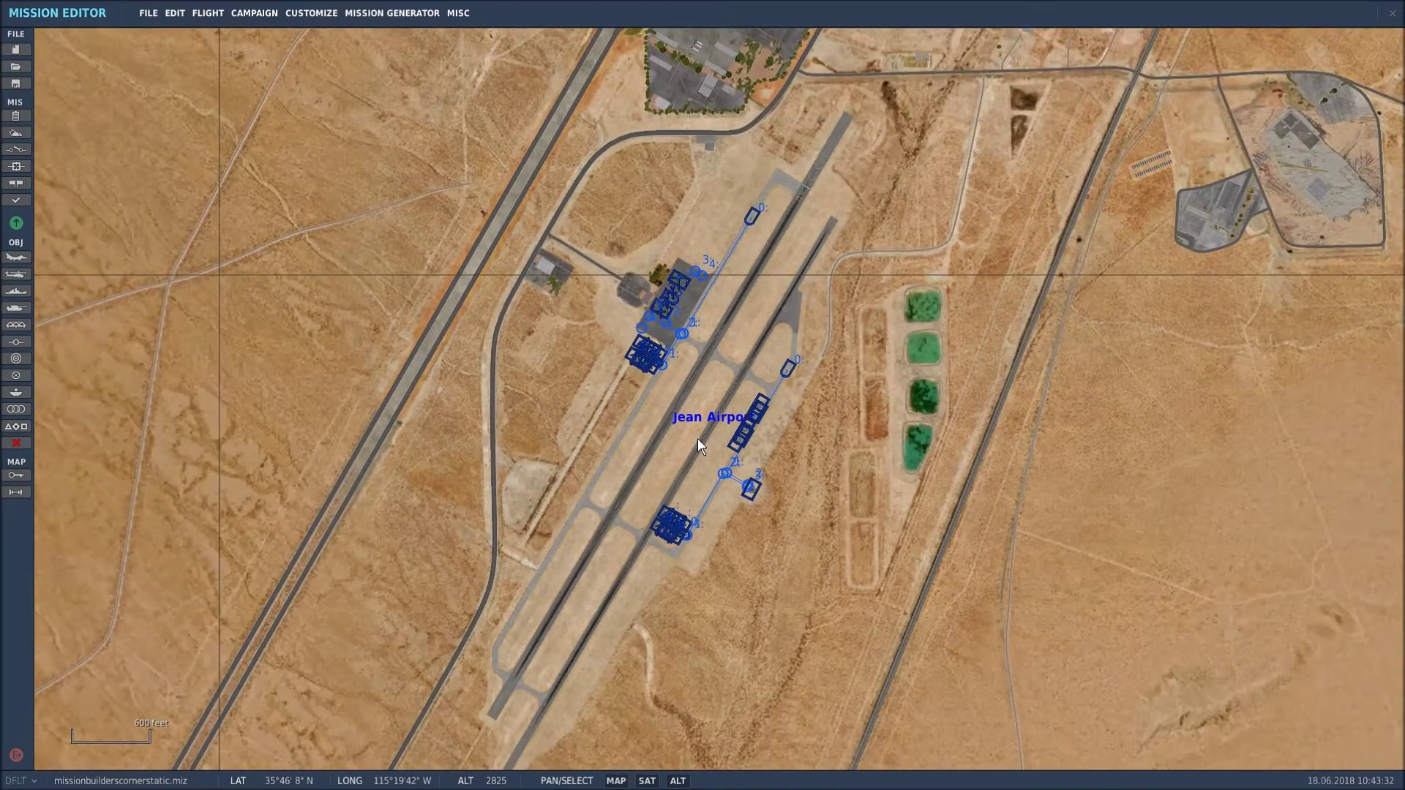
scroll(705, 420, down, 1)
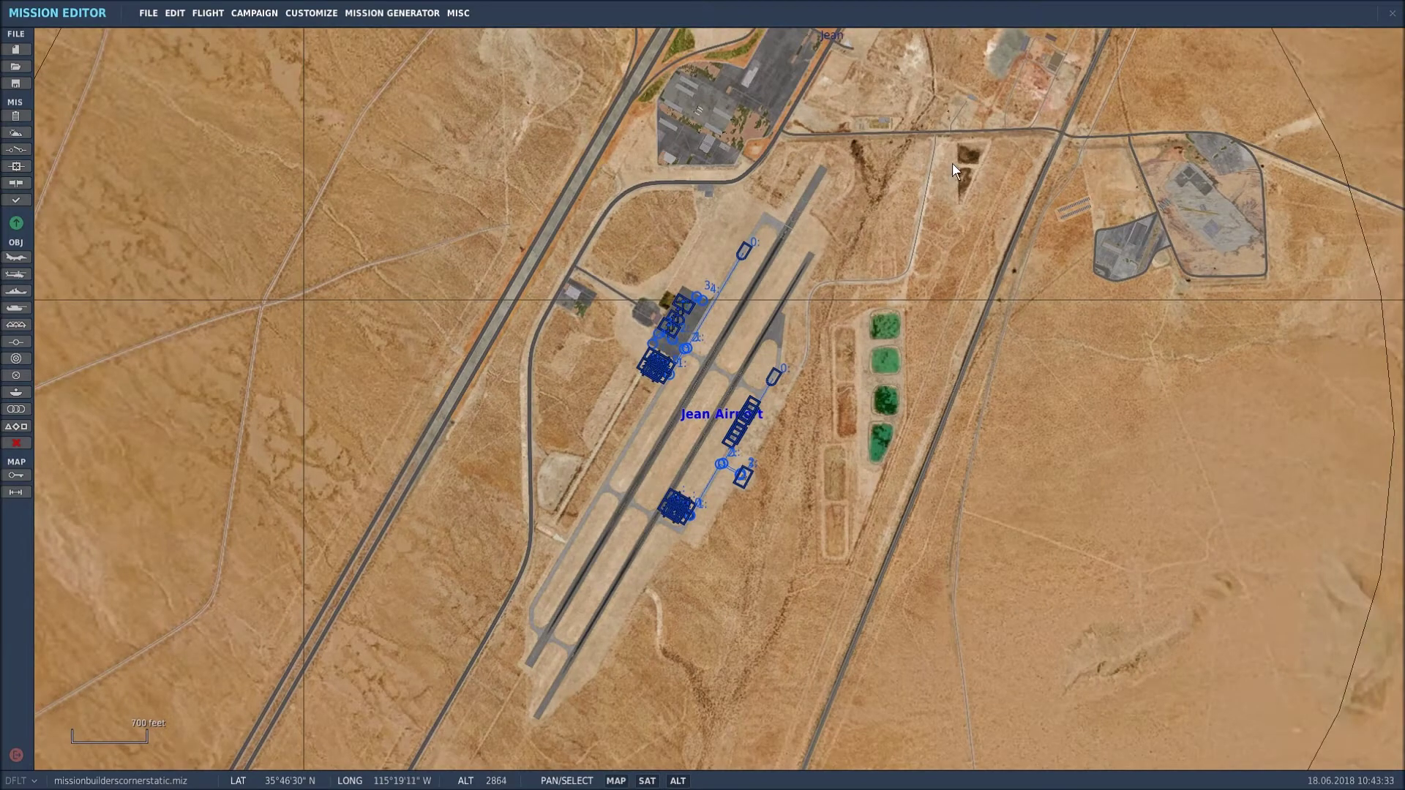
scroll(764, 395, down, 4)
scroll(767, 414, down, 4)
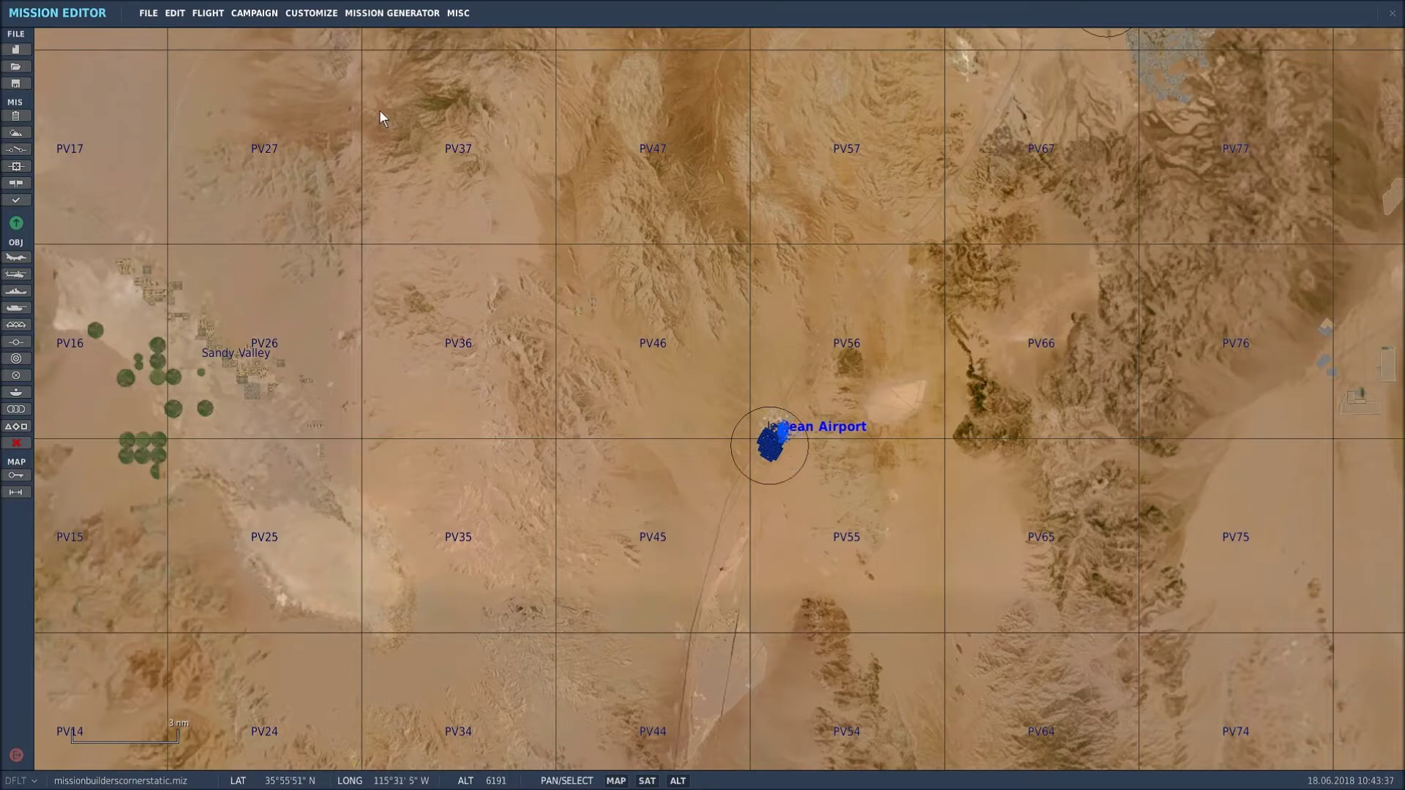
scroll(612, 399, up, 5)
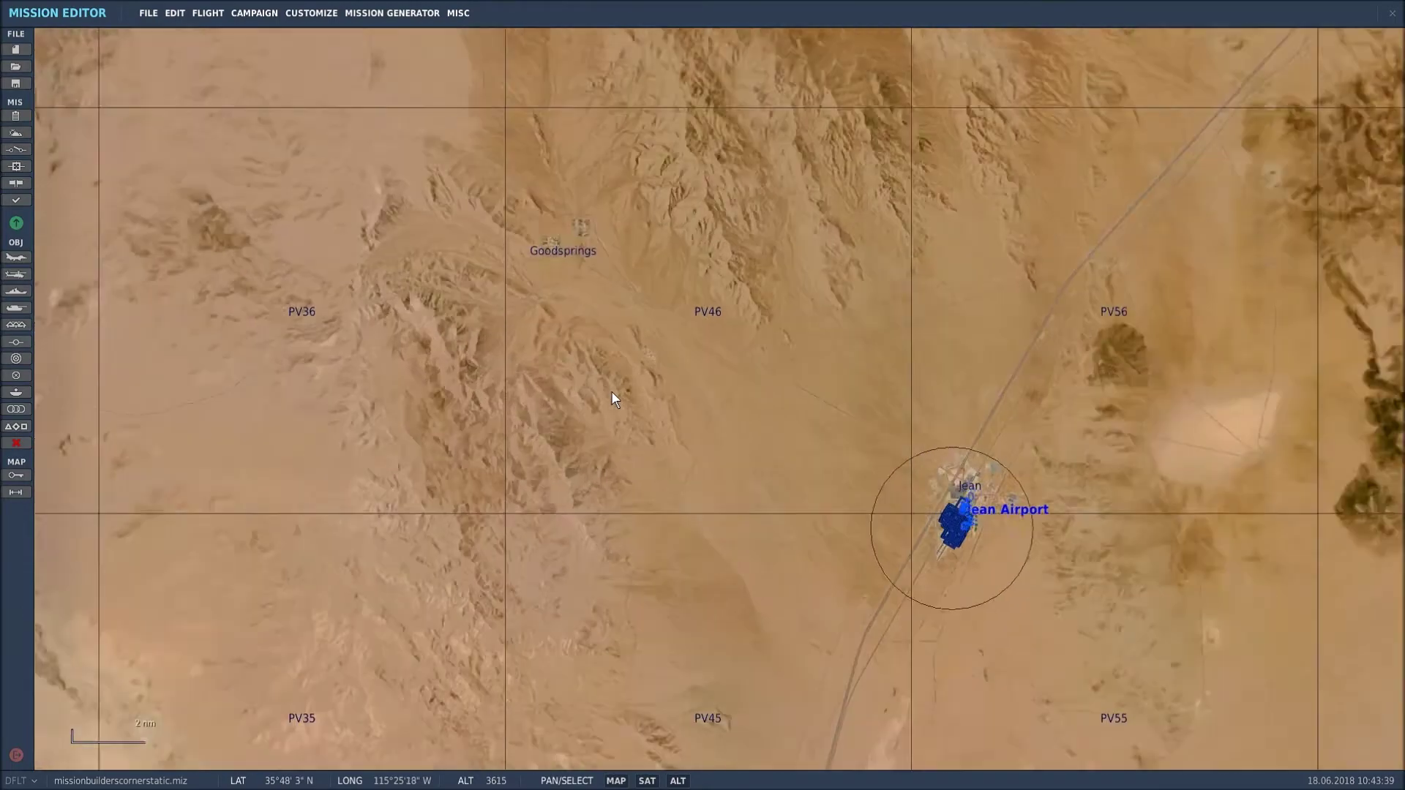
drag(1024, 454, 477, 414)
scroll(459, 563, up, 2)
scroll(459, 562, up, 3)
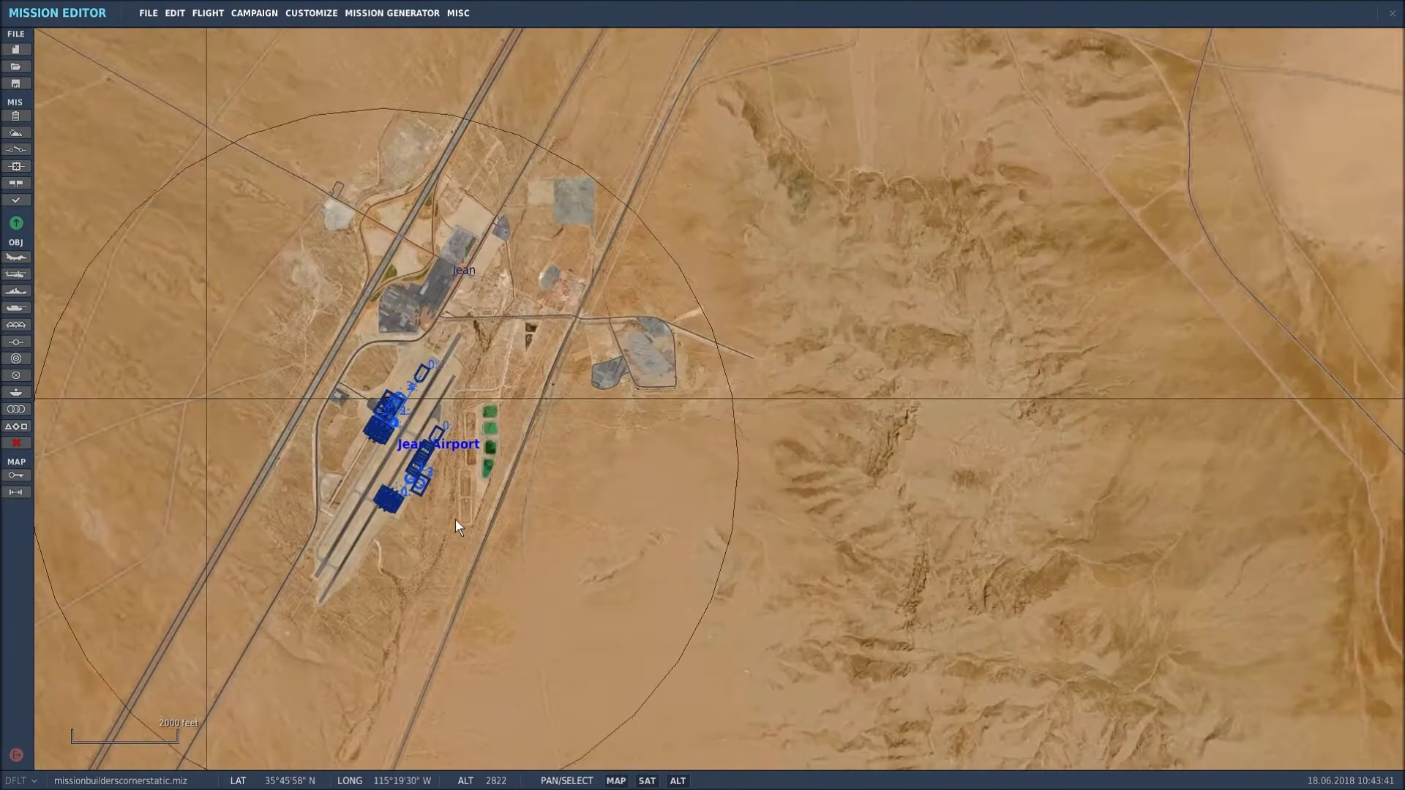
drag(456, 518, 807, 441)
scroll(735, 444, up, 3)
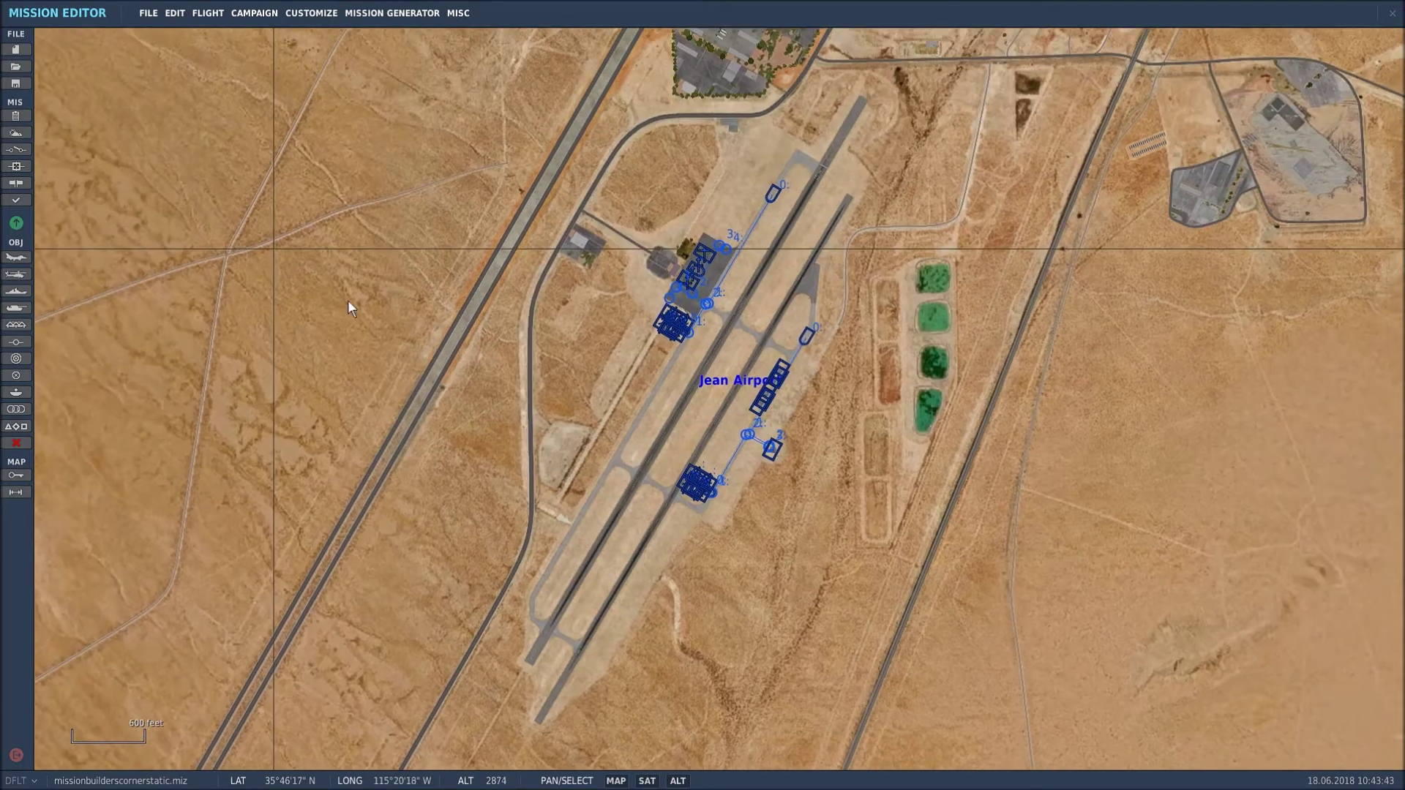
Save the Jean Airport layout as a static template named NTTR, file name NTTR
click(176, 15)
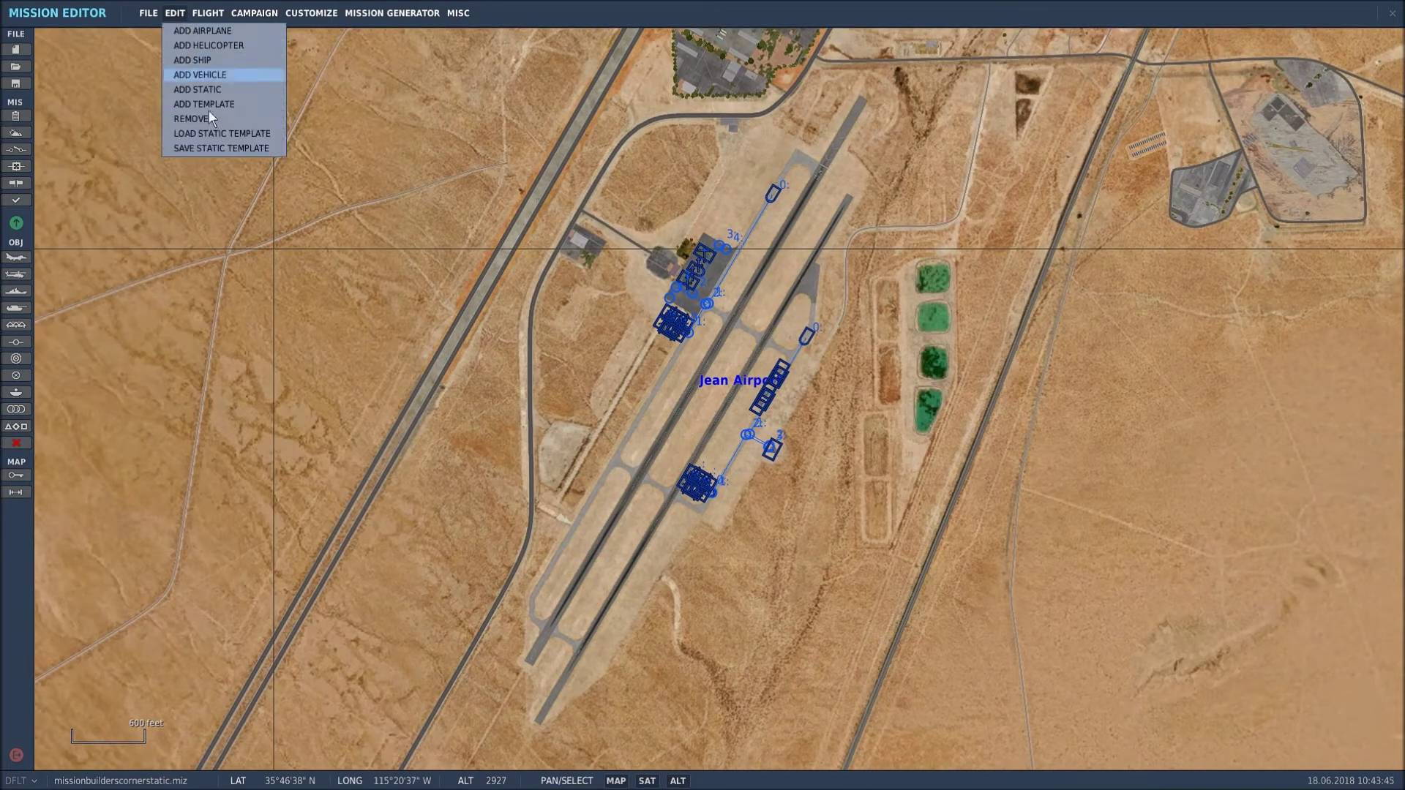
click(221, 149)
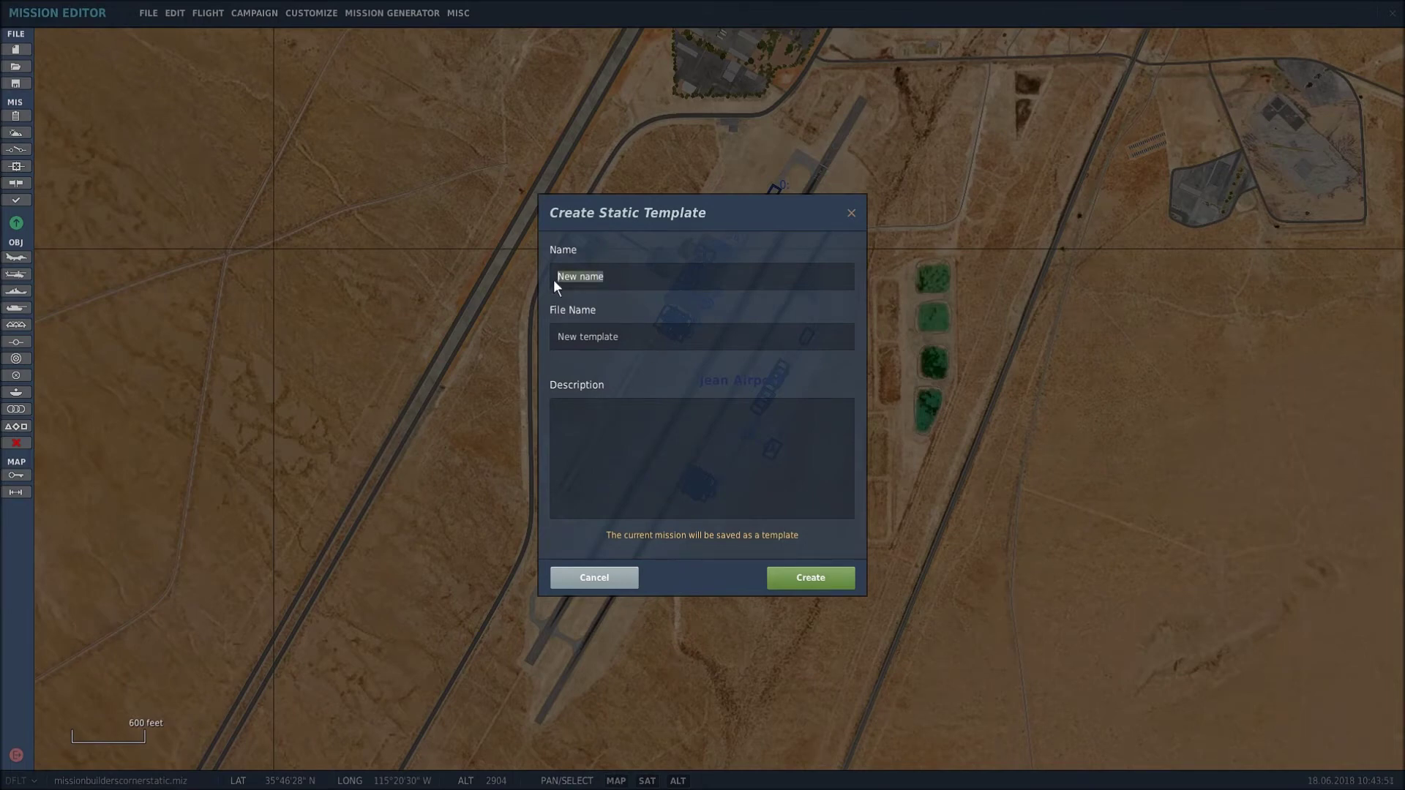
text(N)
text(N)
click(811, 579)
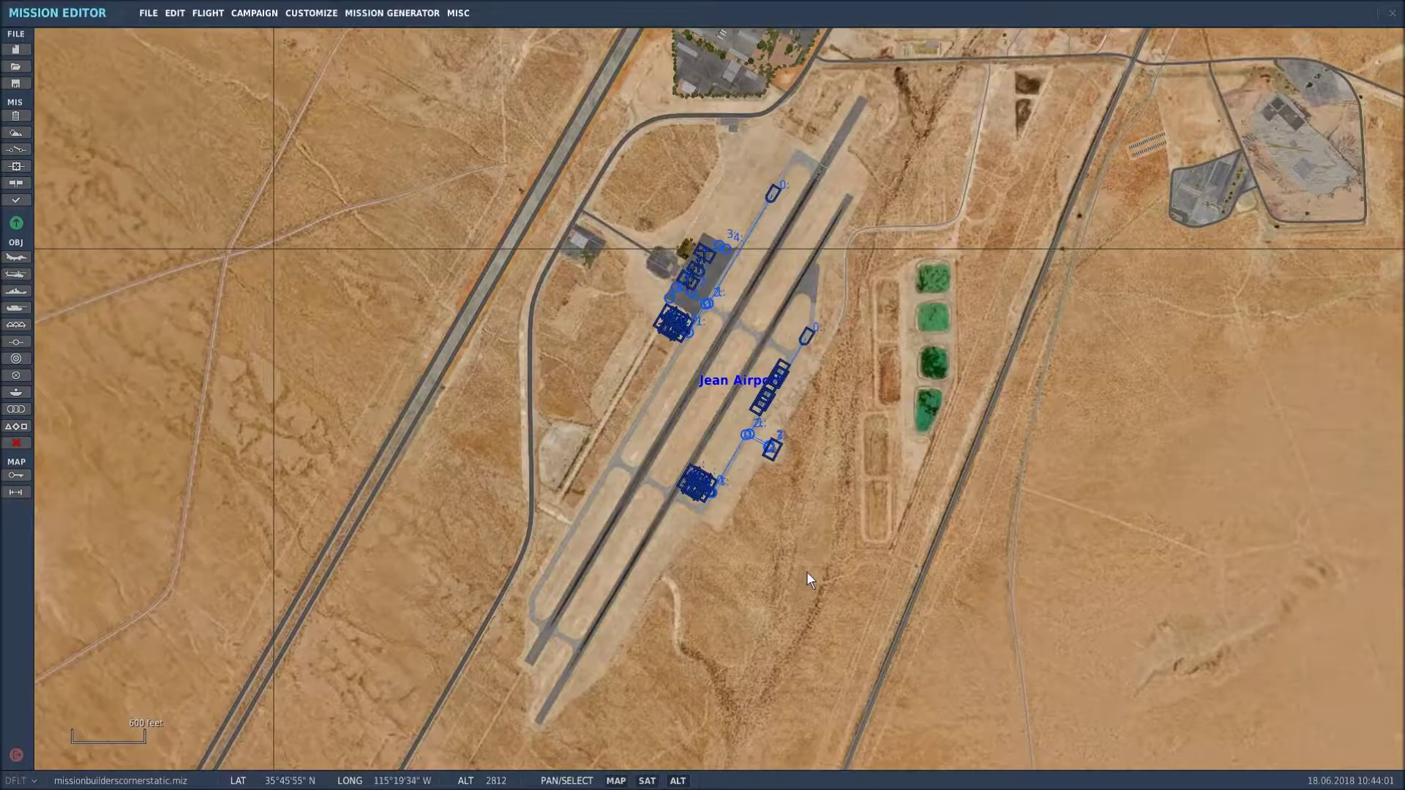
scroll(792, 555, down, 8)
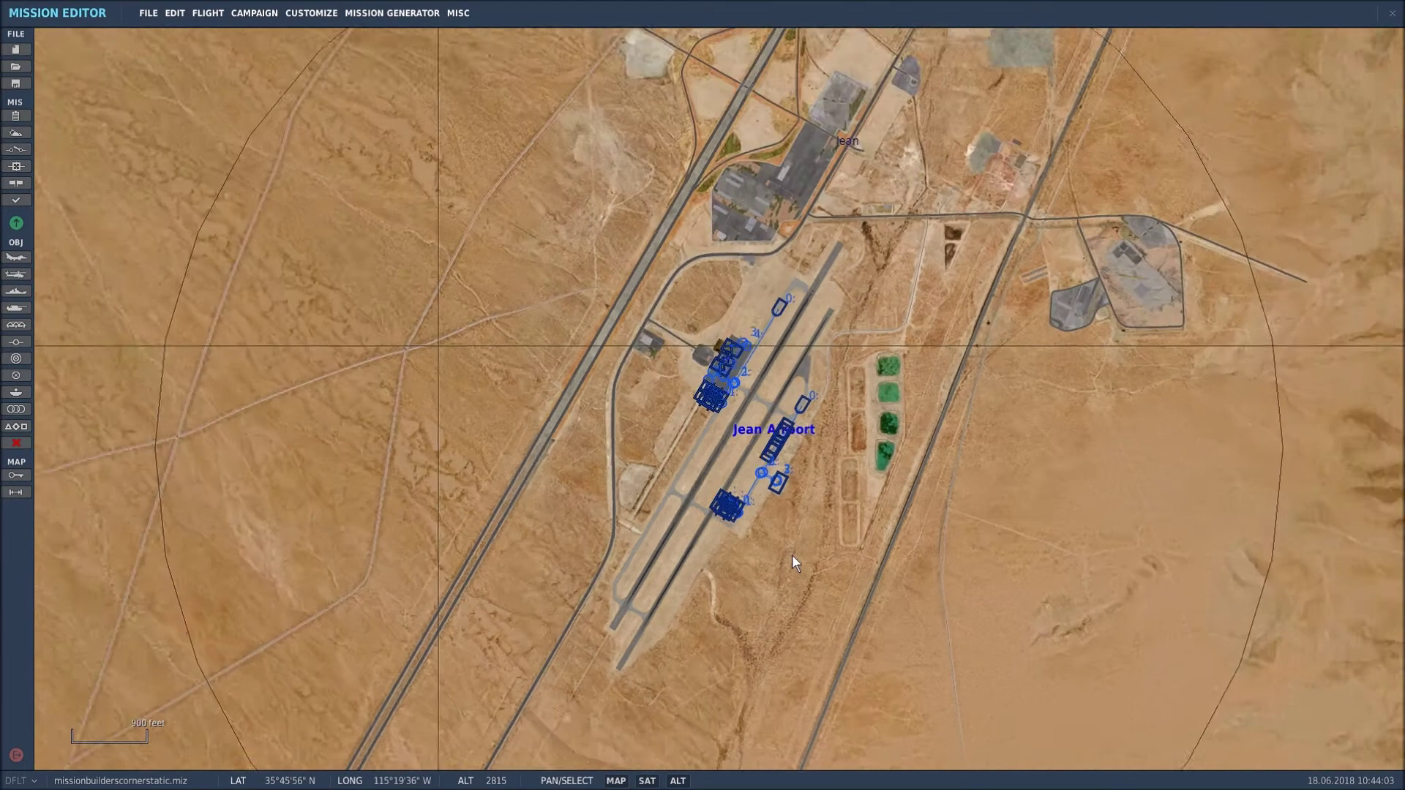
scroll(807, 570, down, 3)
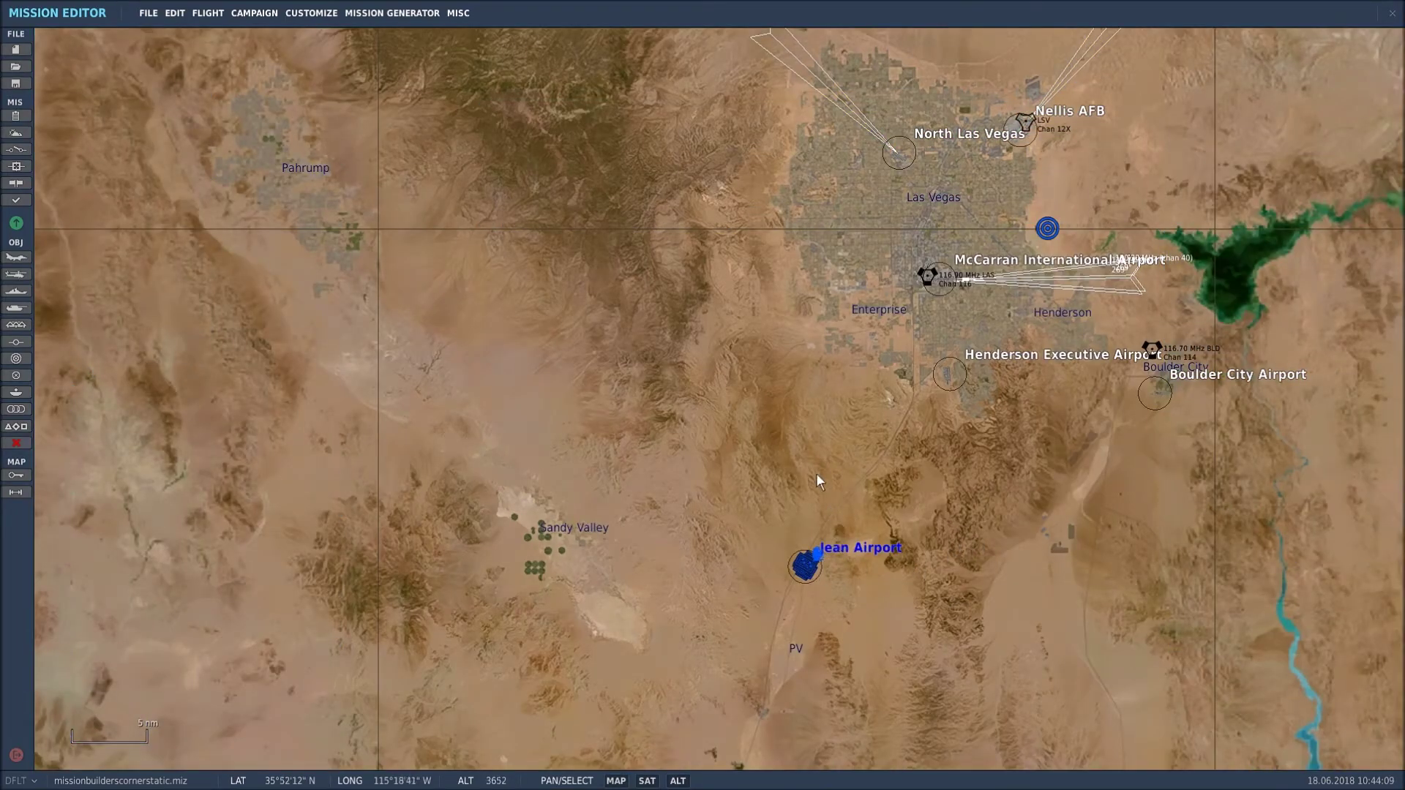
scroll(813, 489, down, 2)
scroll(806, 542, up, 8)
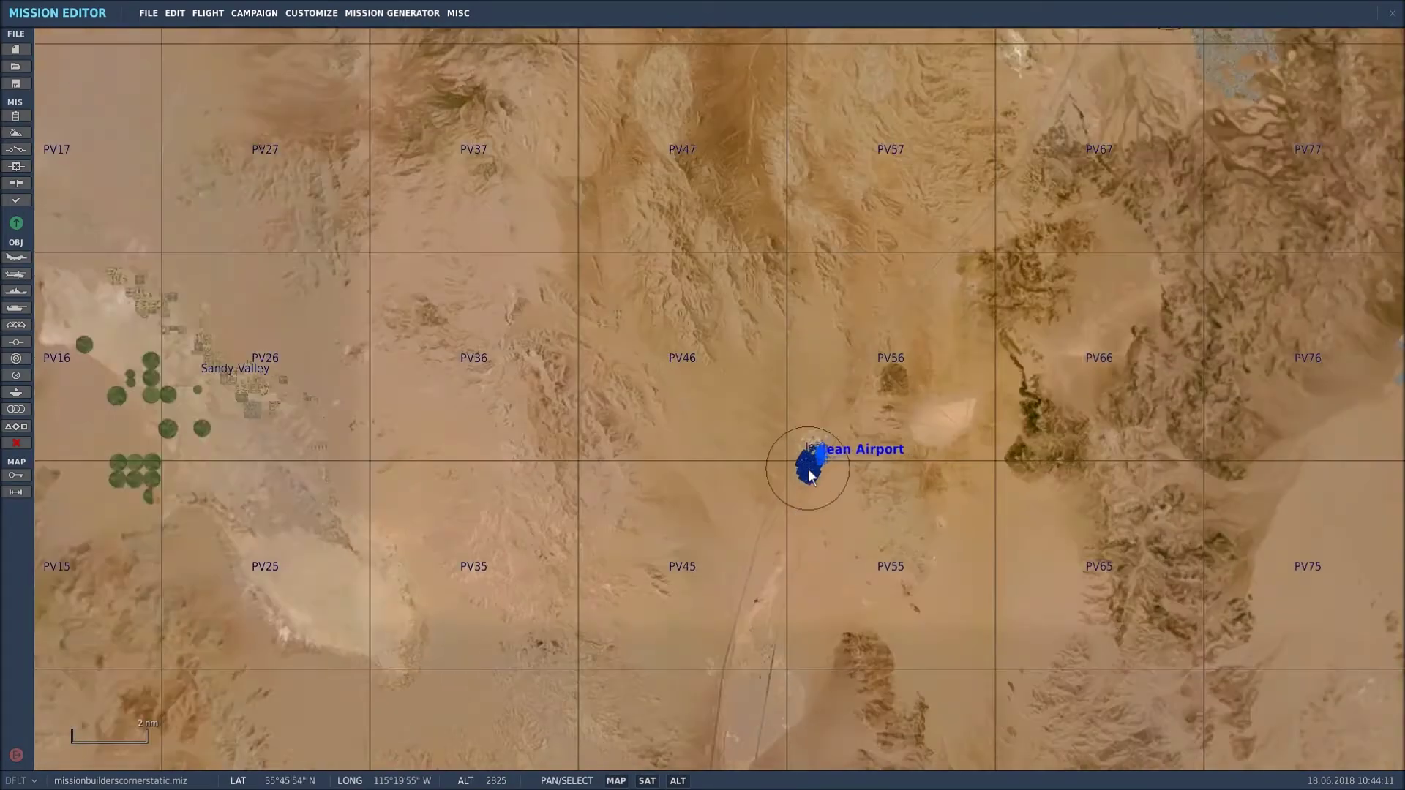
scroll(823, 492, up, 4)
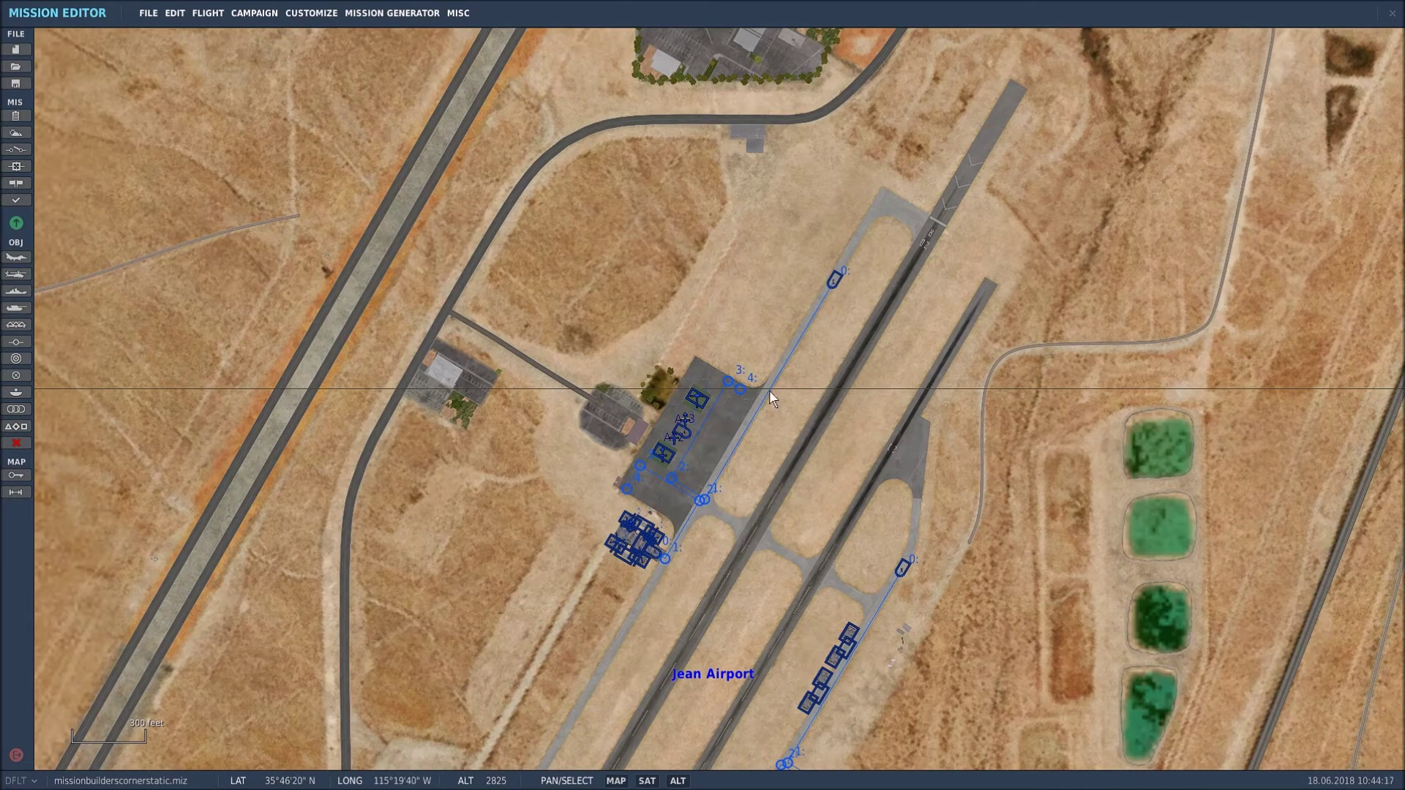
scroll(766, 399, down, 2)
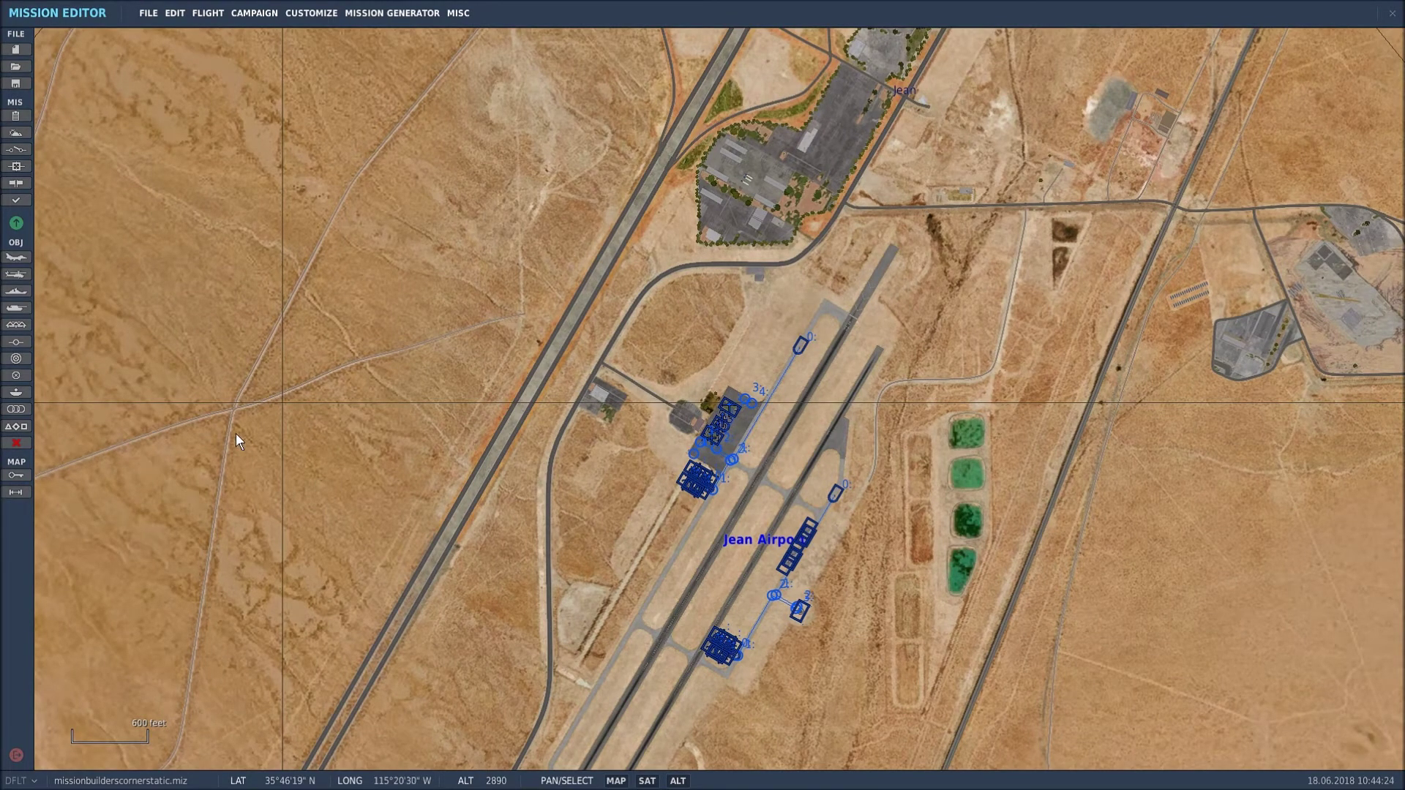
click(16, 376)
click(249, 347)
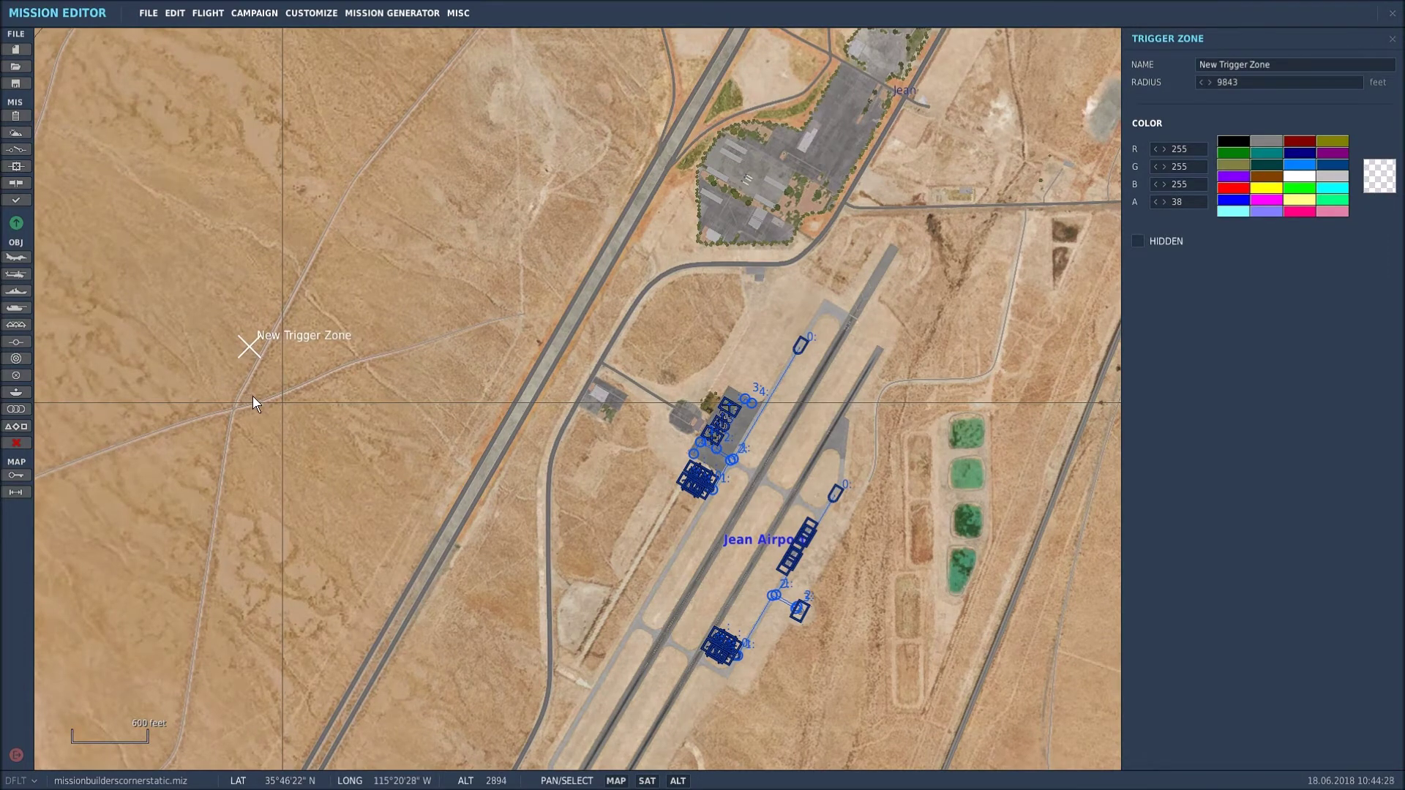
click(17, 150)
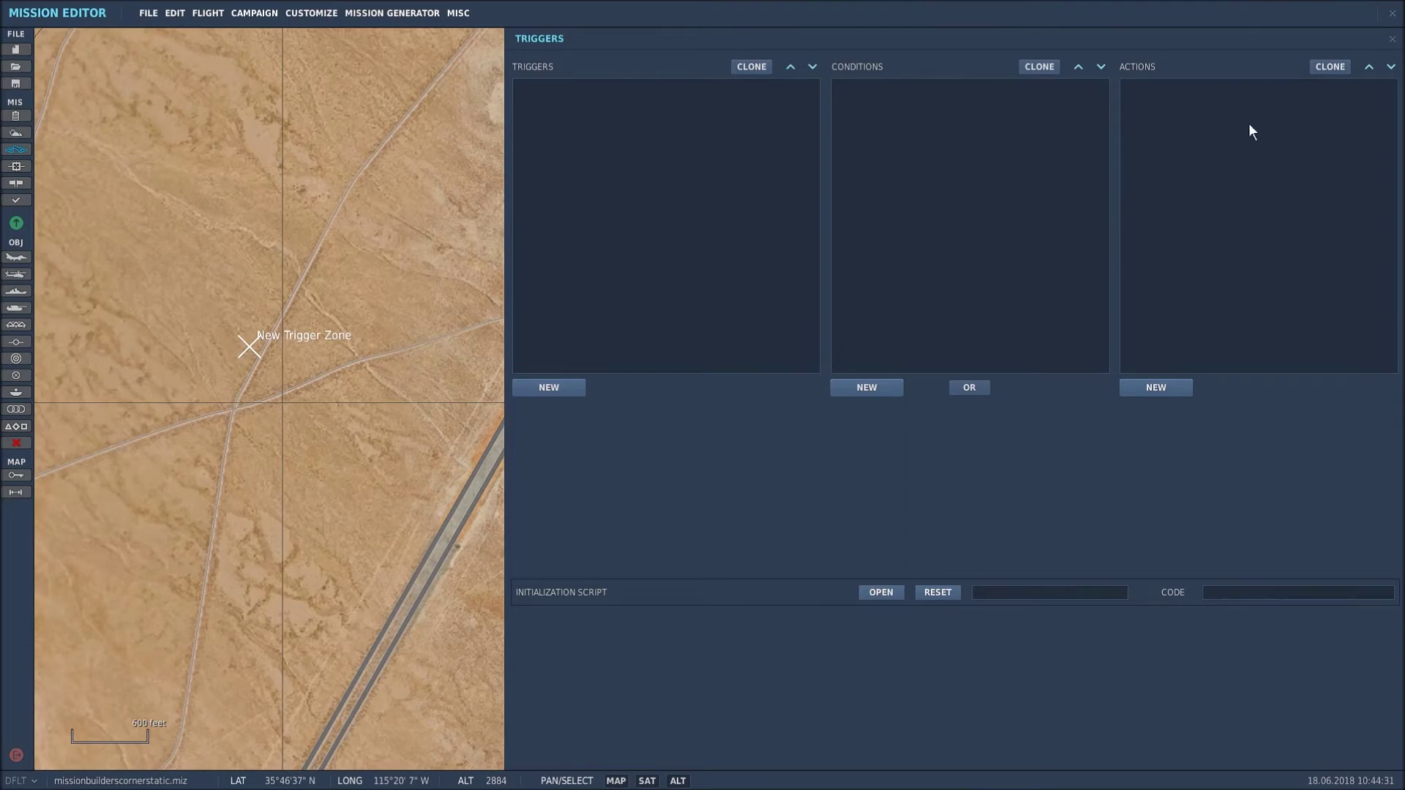
click(1392, 39)
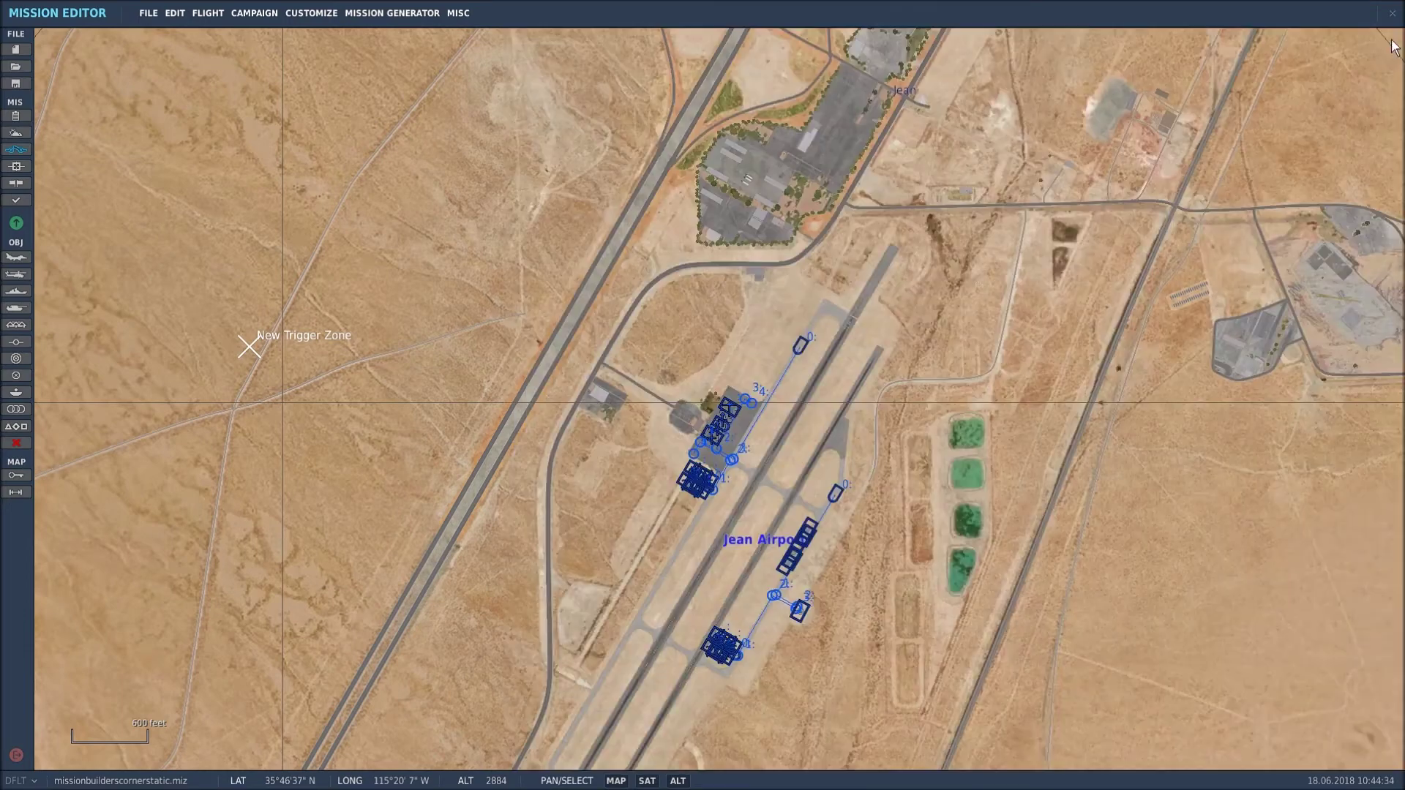
click(251, 350)
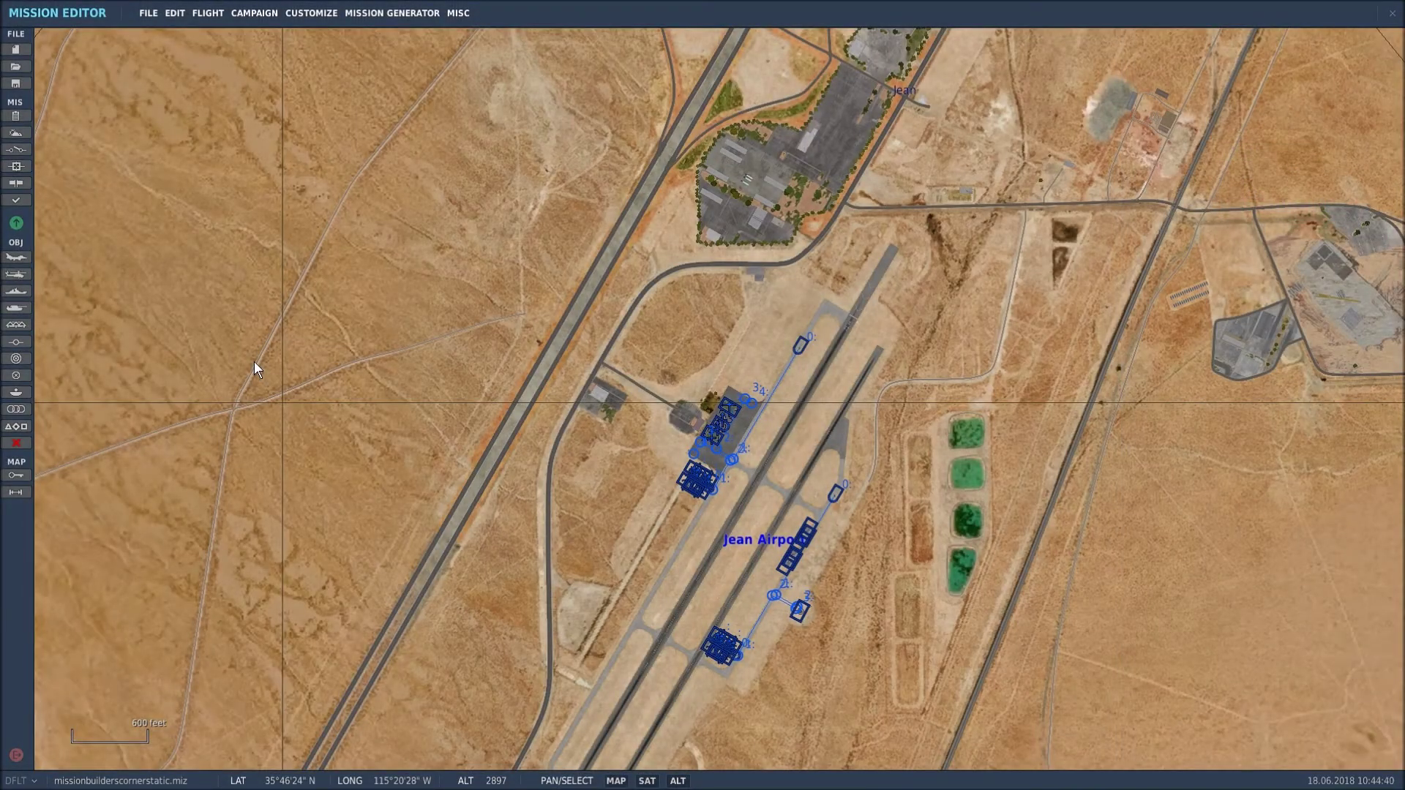
Discard the current mission, create a new Nevada mission, and zoom to Jean Airport
click(151, 14)
click(156, 30)
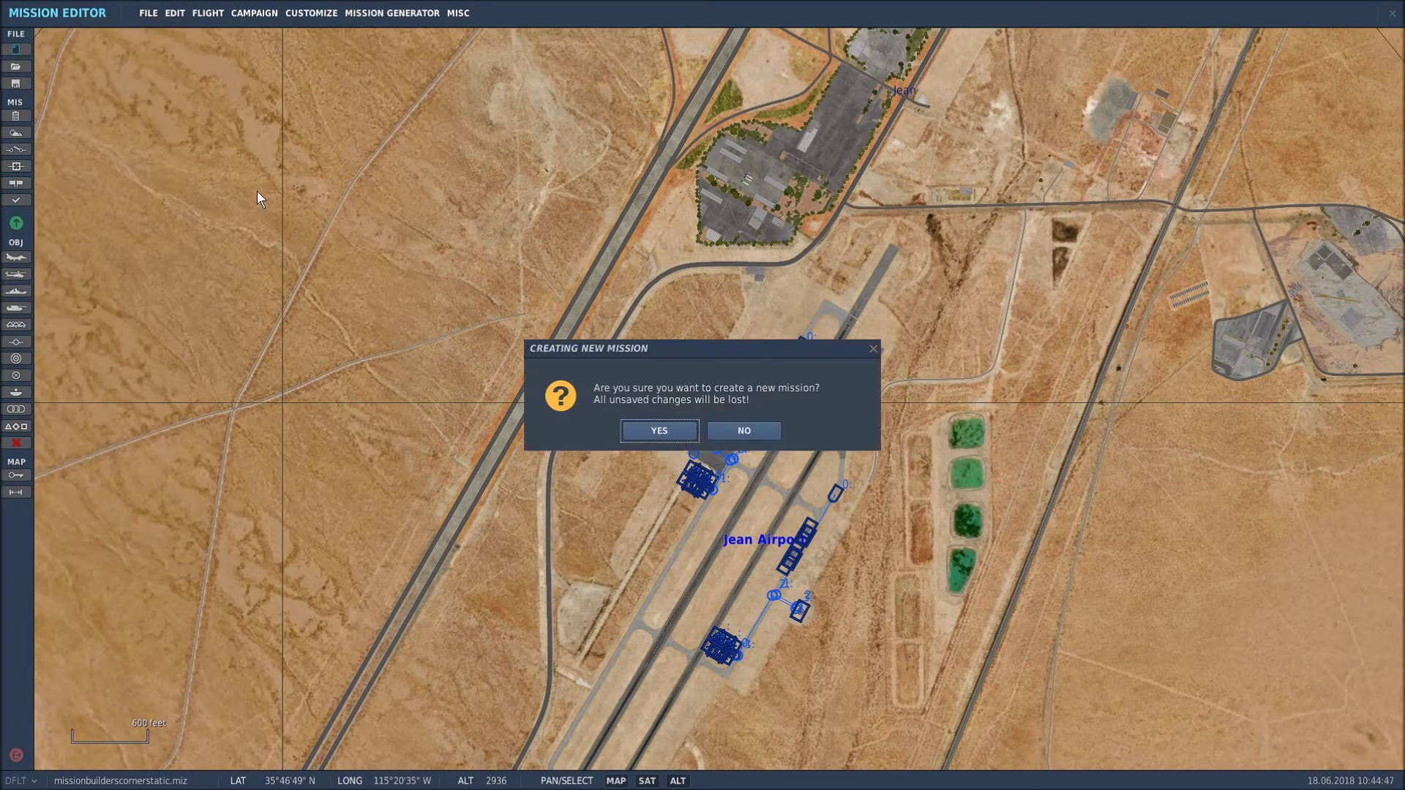
click(655, 442)
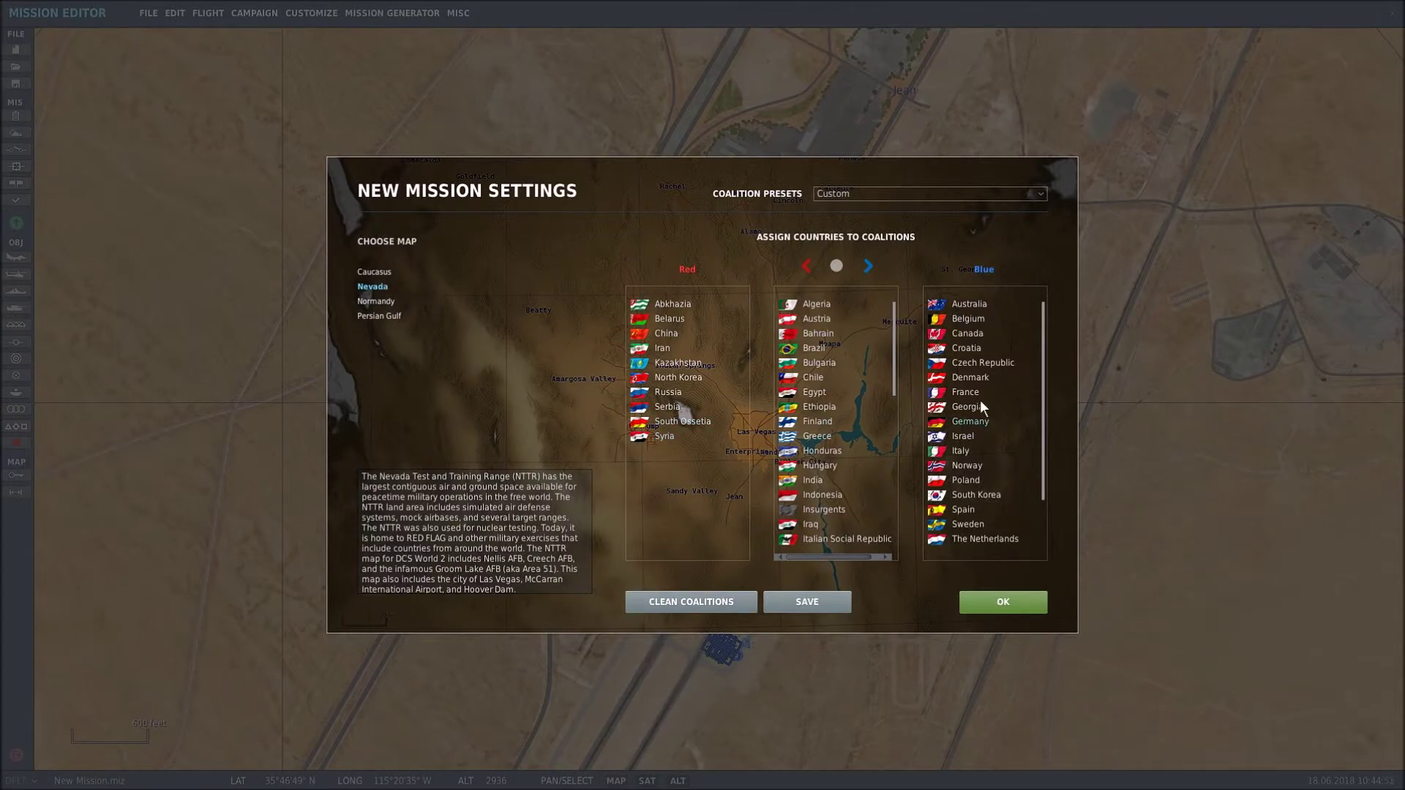
click(988, 605)
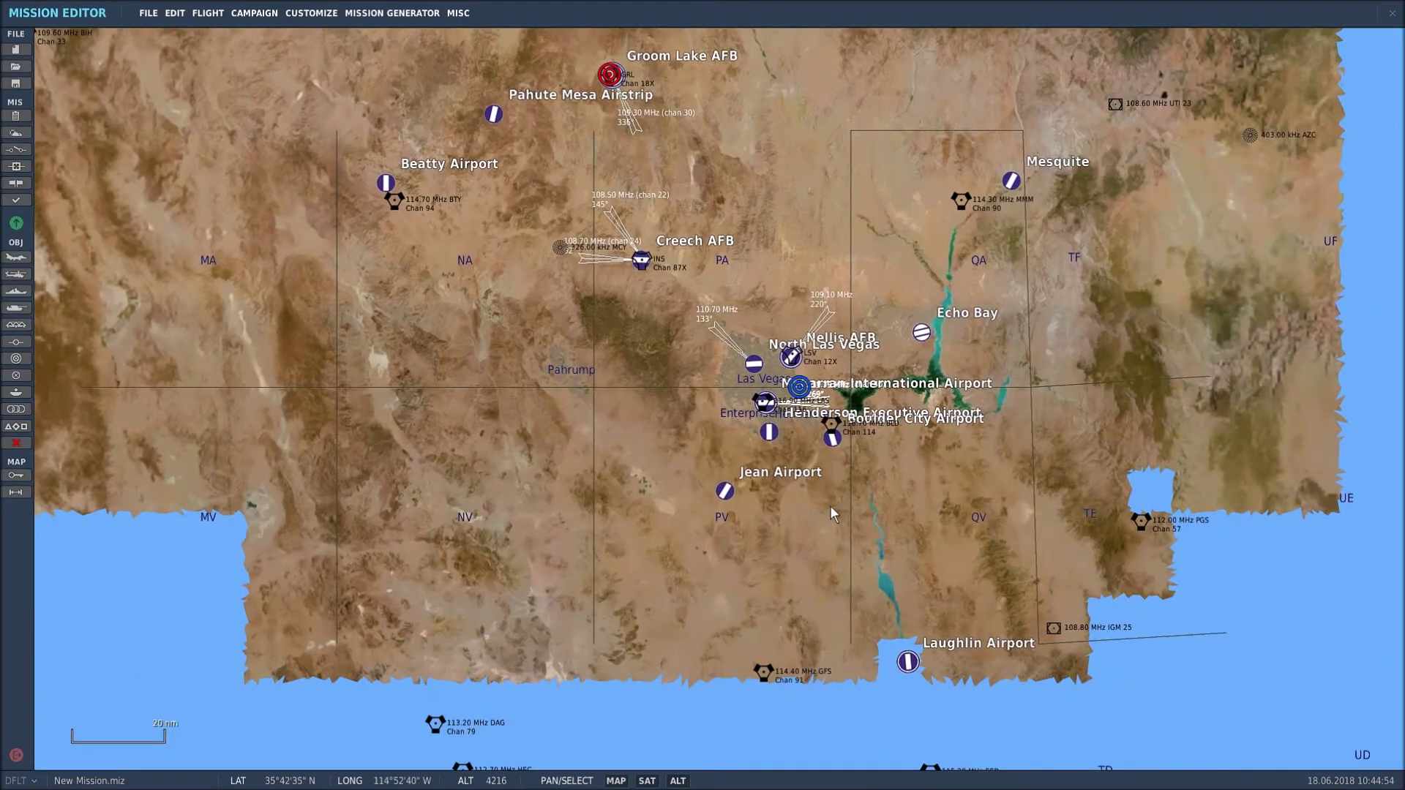
scroll(724, 491, up, 10)
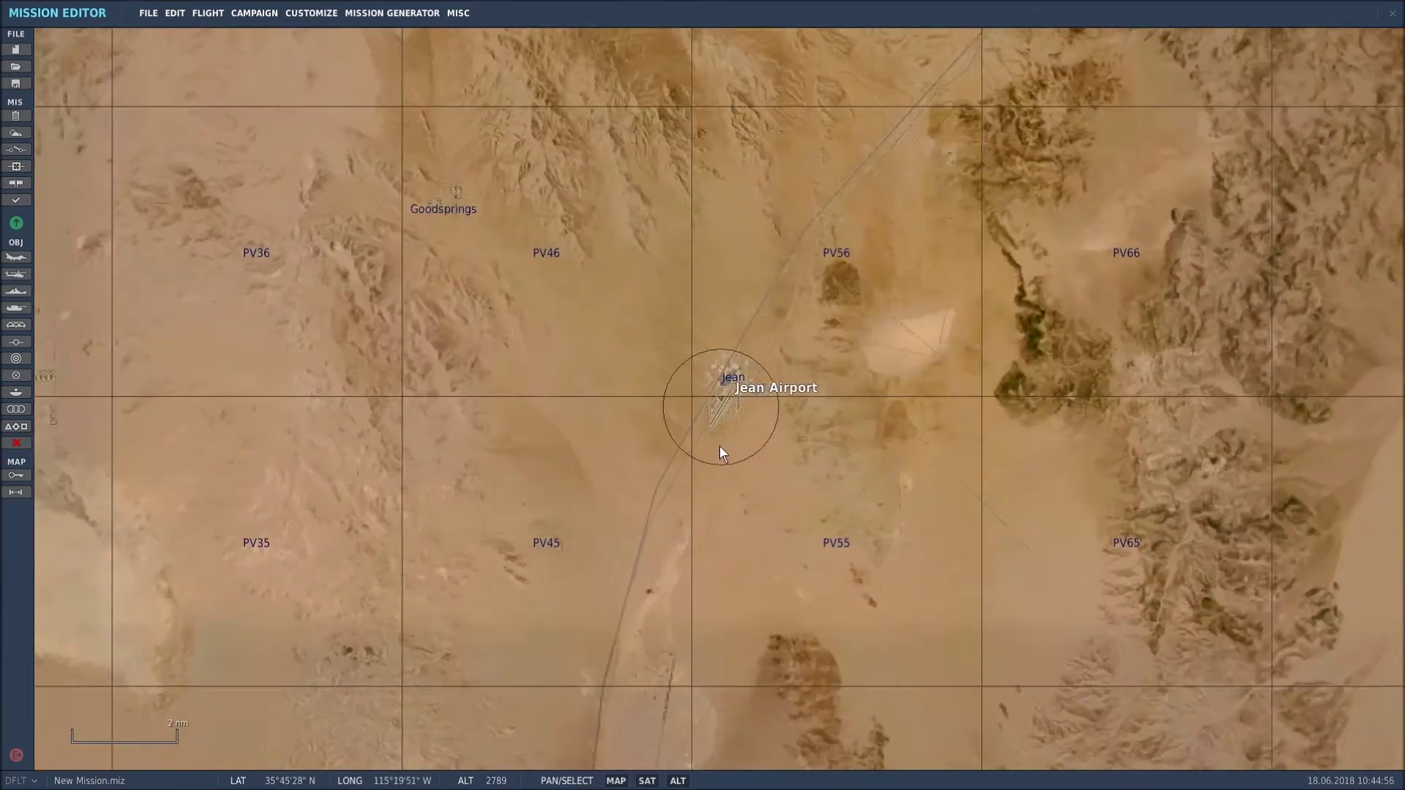
scroll(720, 446, up, 8)
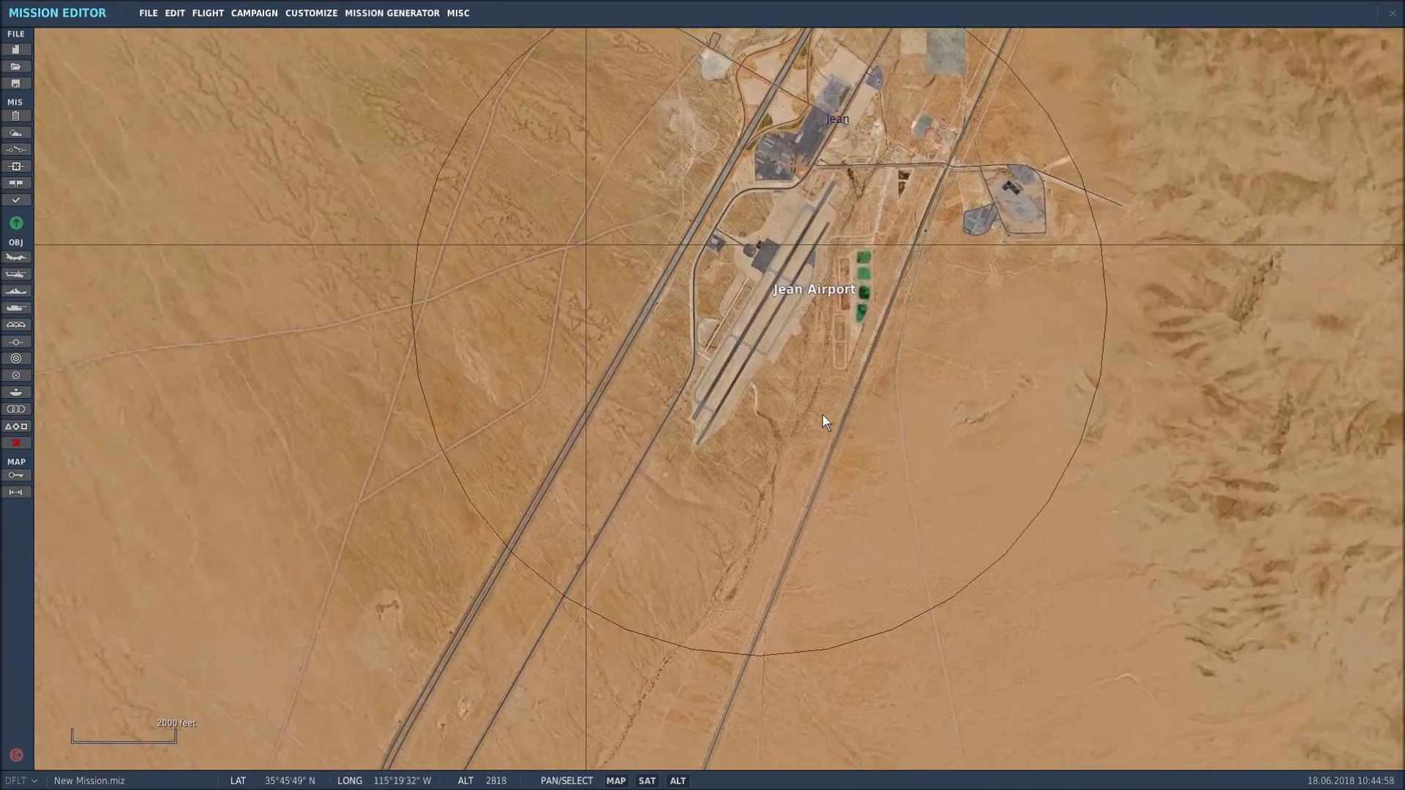
scroll(818, 417, down, 3)
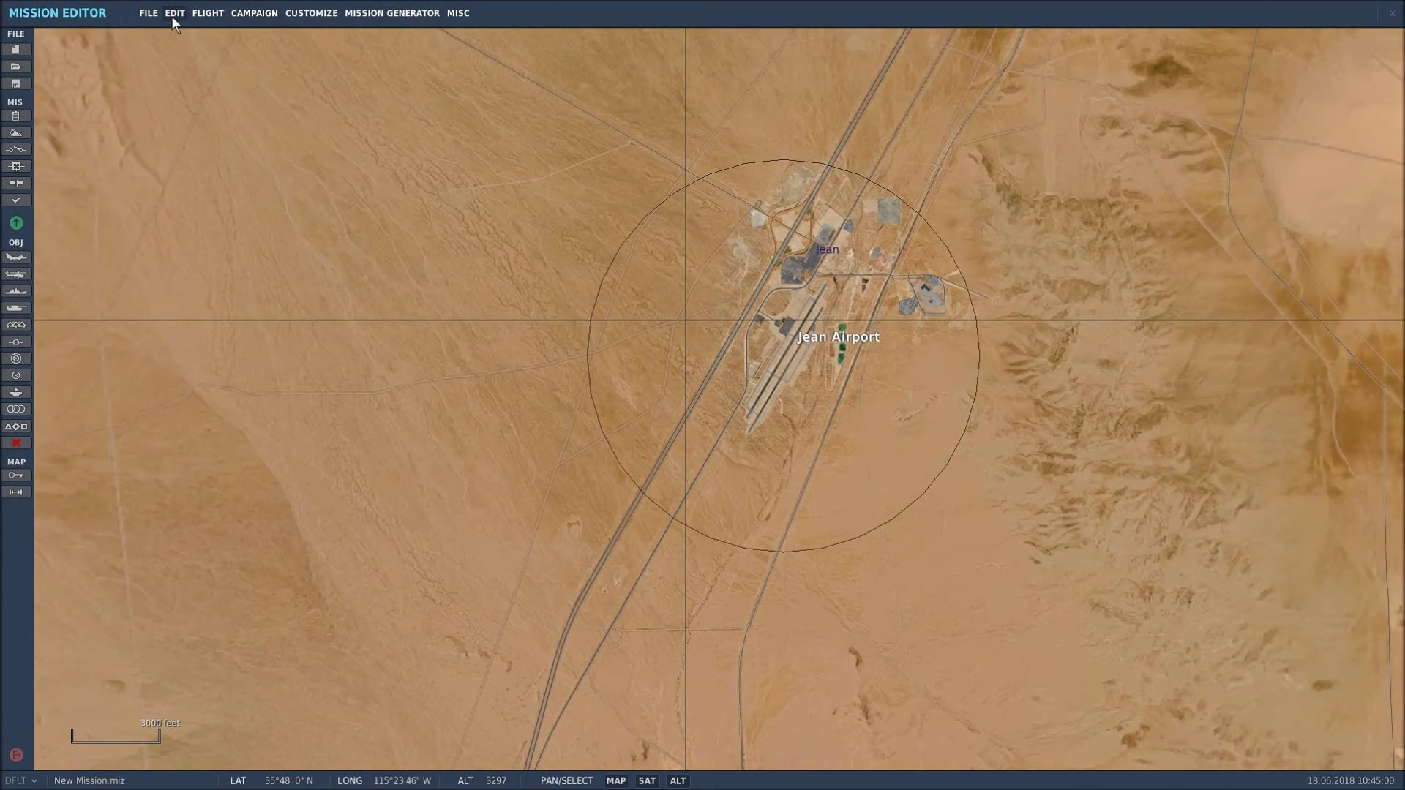
Load the NTTR static template from the Customized list into New Mission.miz
click(173, 13)
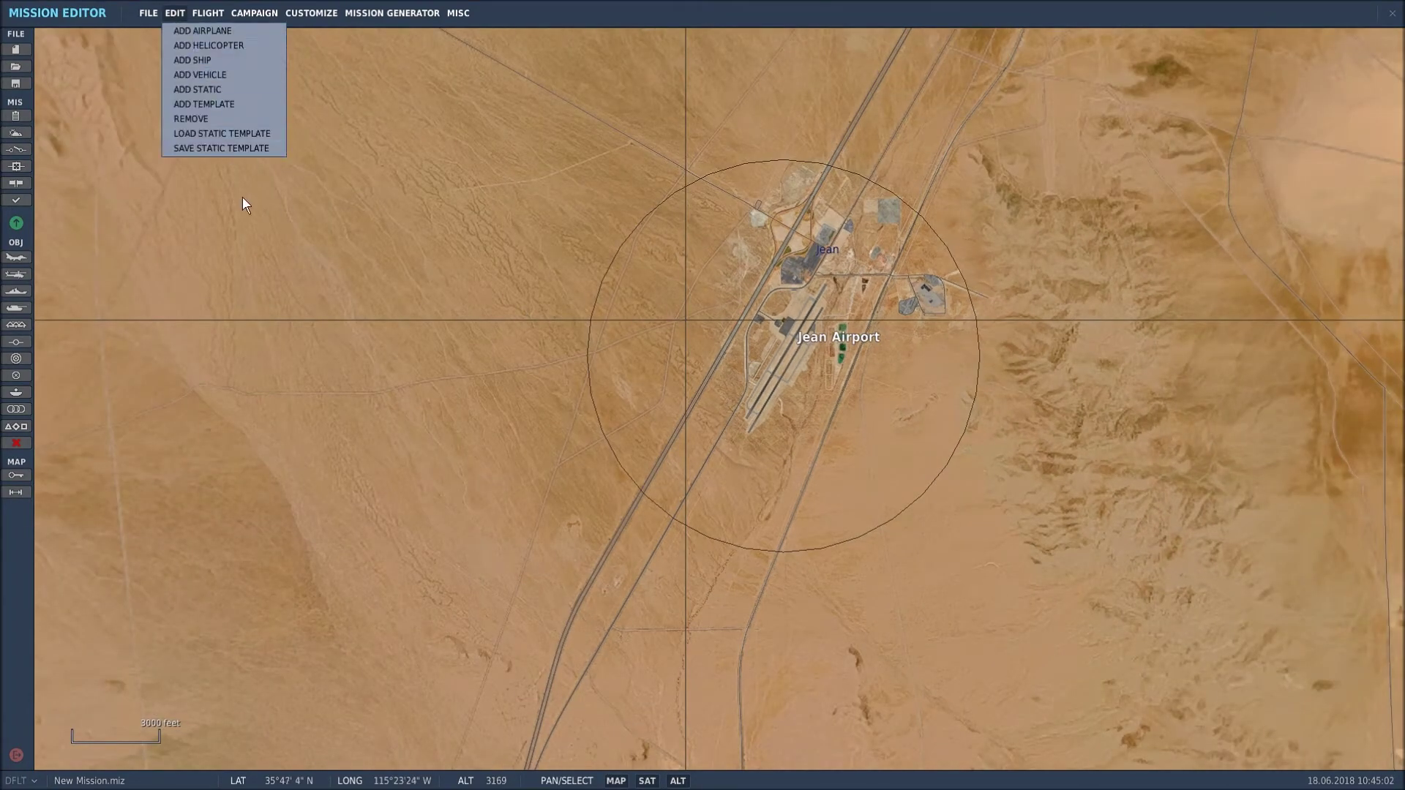
click(219, 135)
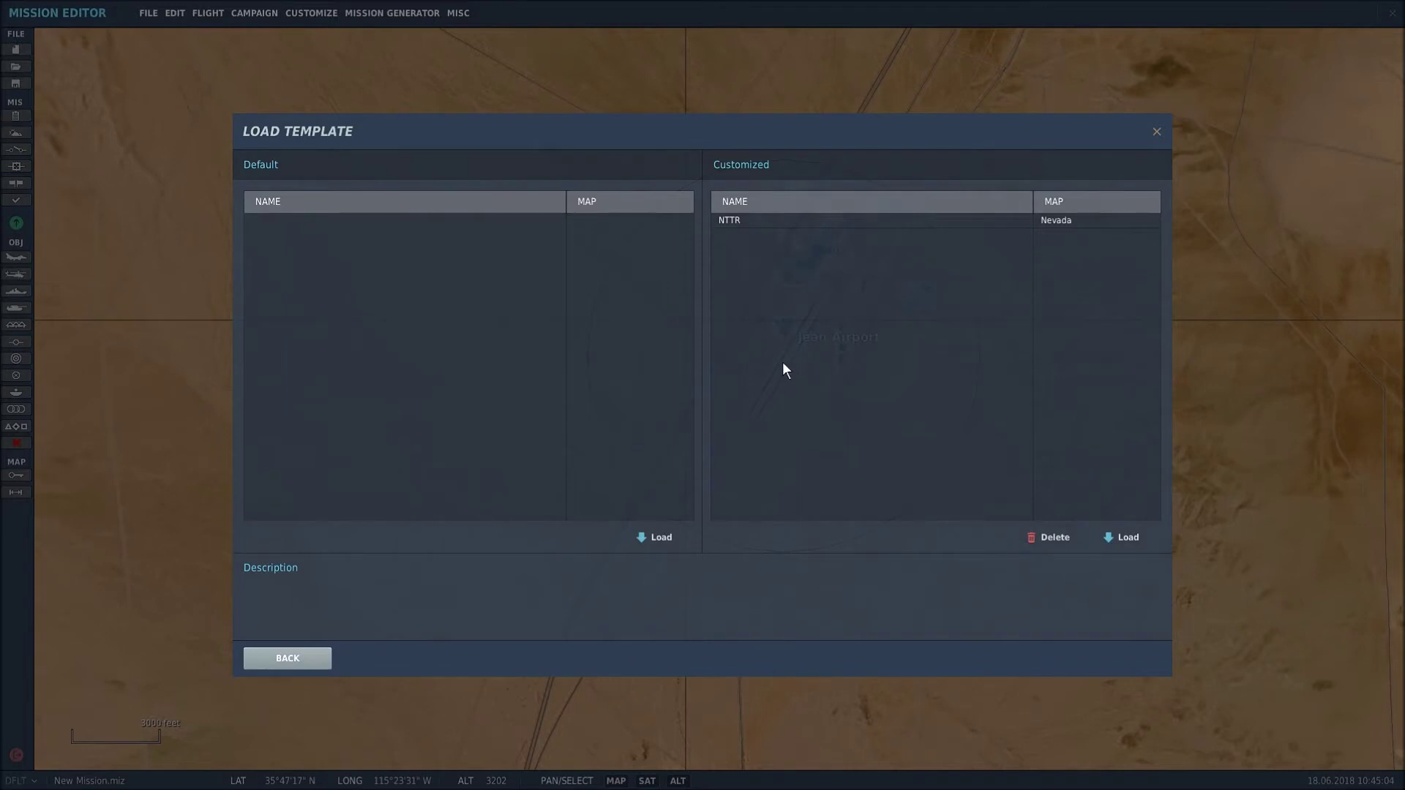
click(743, 217)
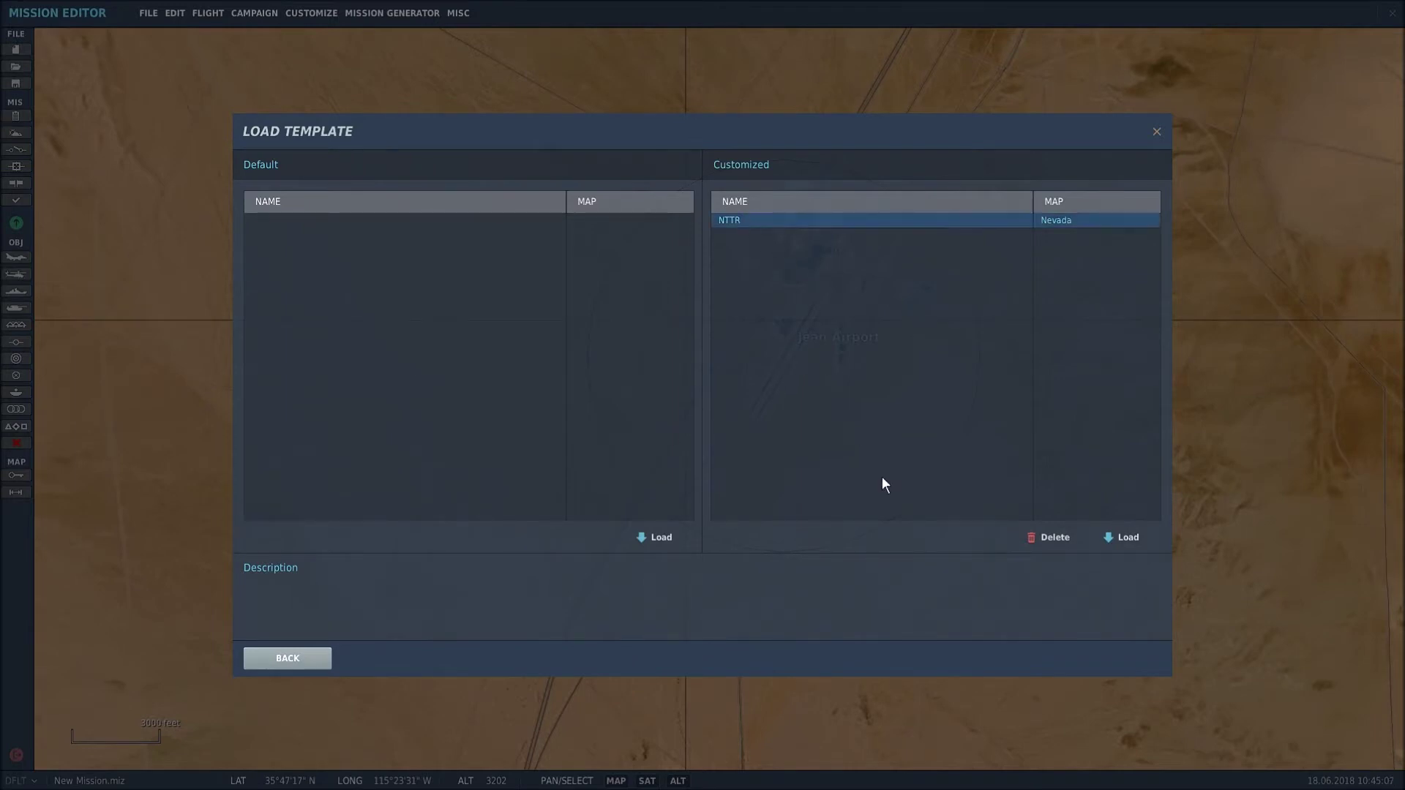
click(1121, 538)
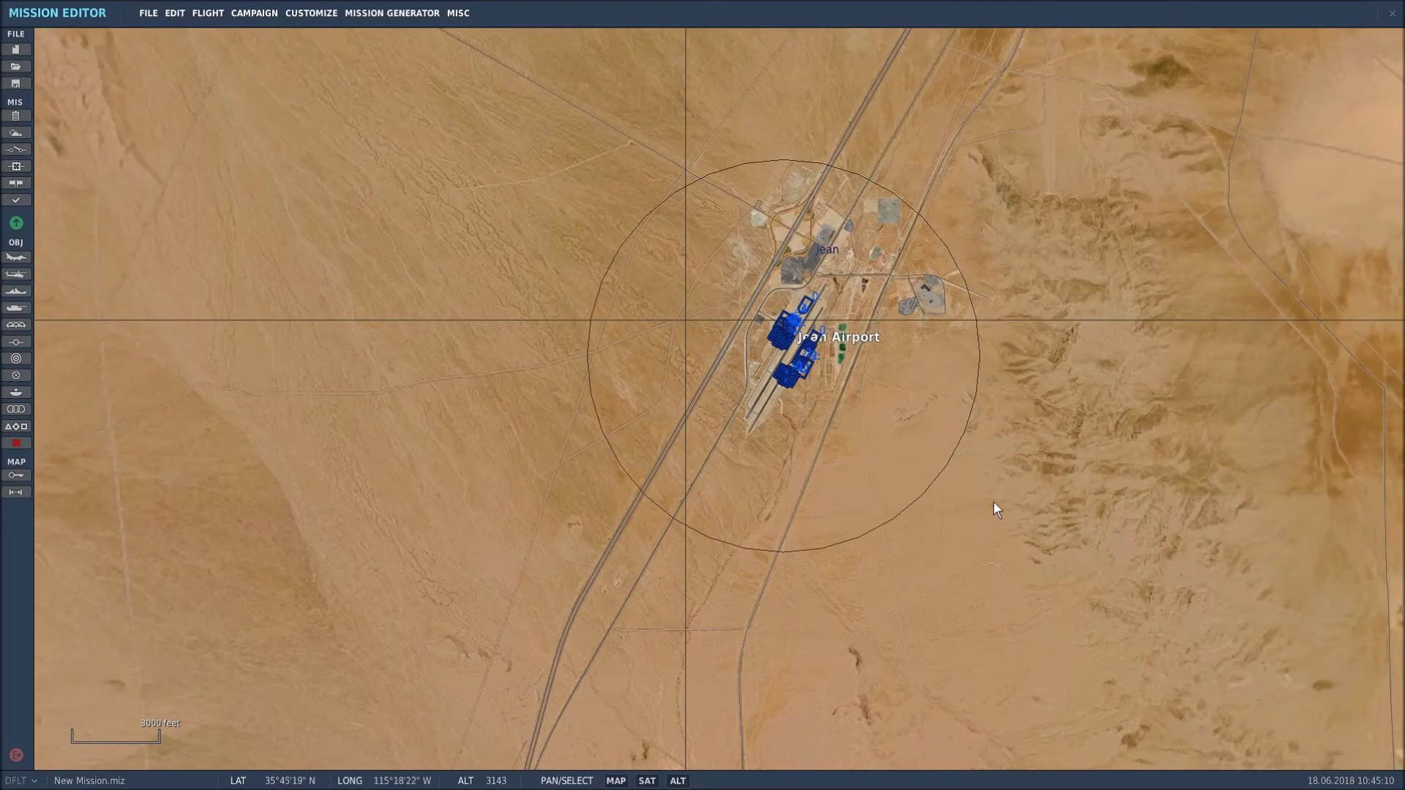
scroll(804, 356, up, 5)
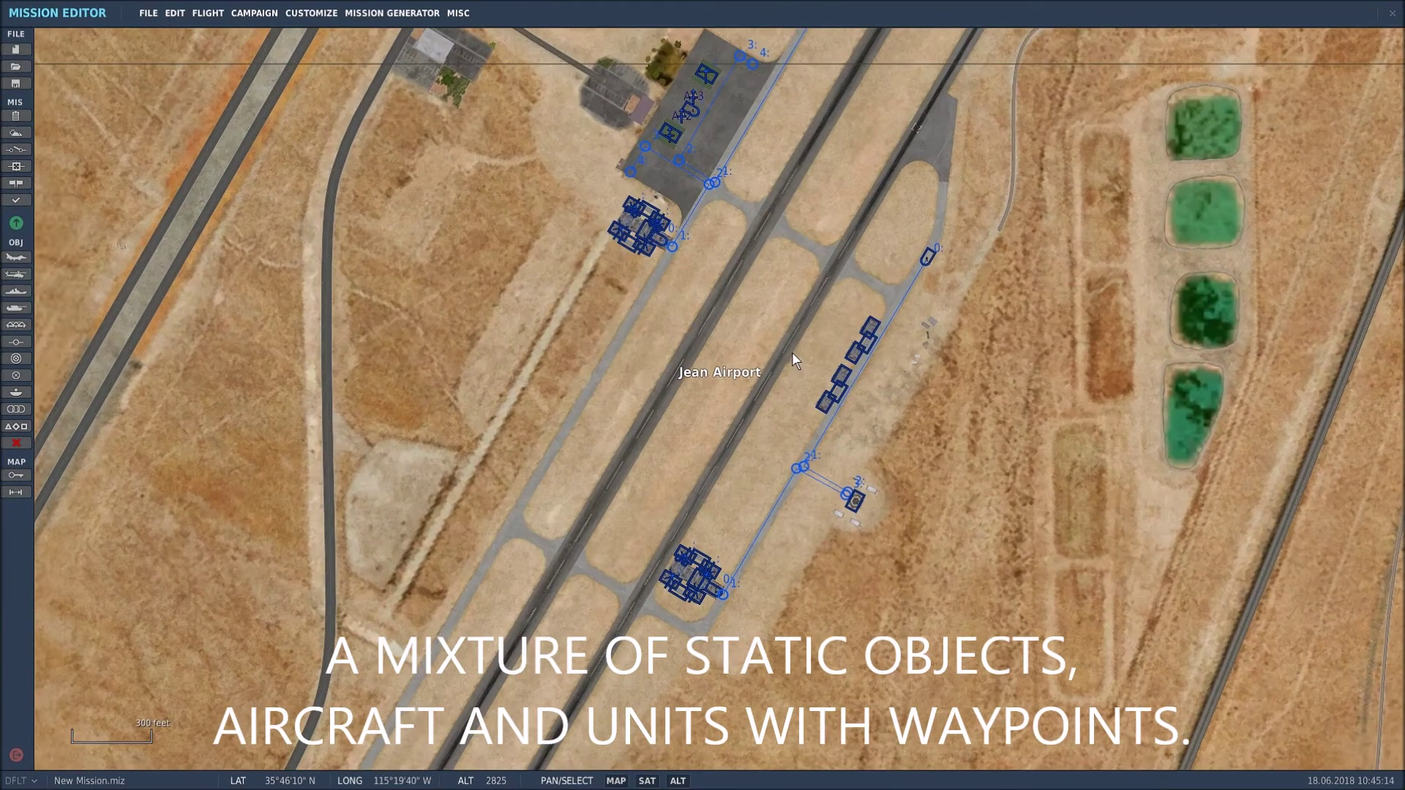
right_drag(788, 301, 703, 255)
right_drag(662, 346, 741, 167)
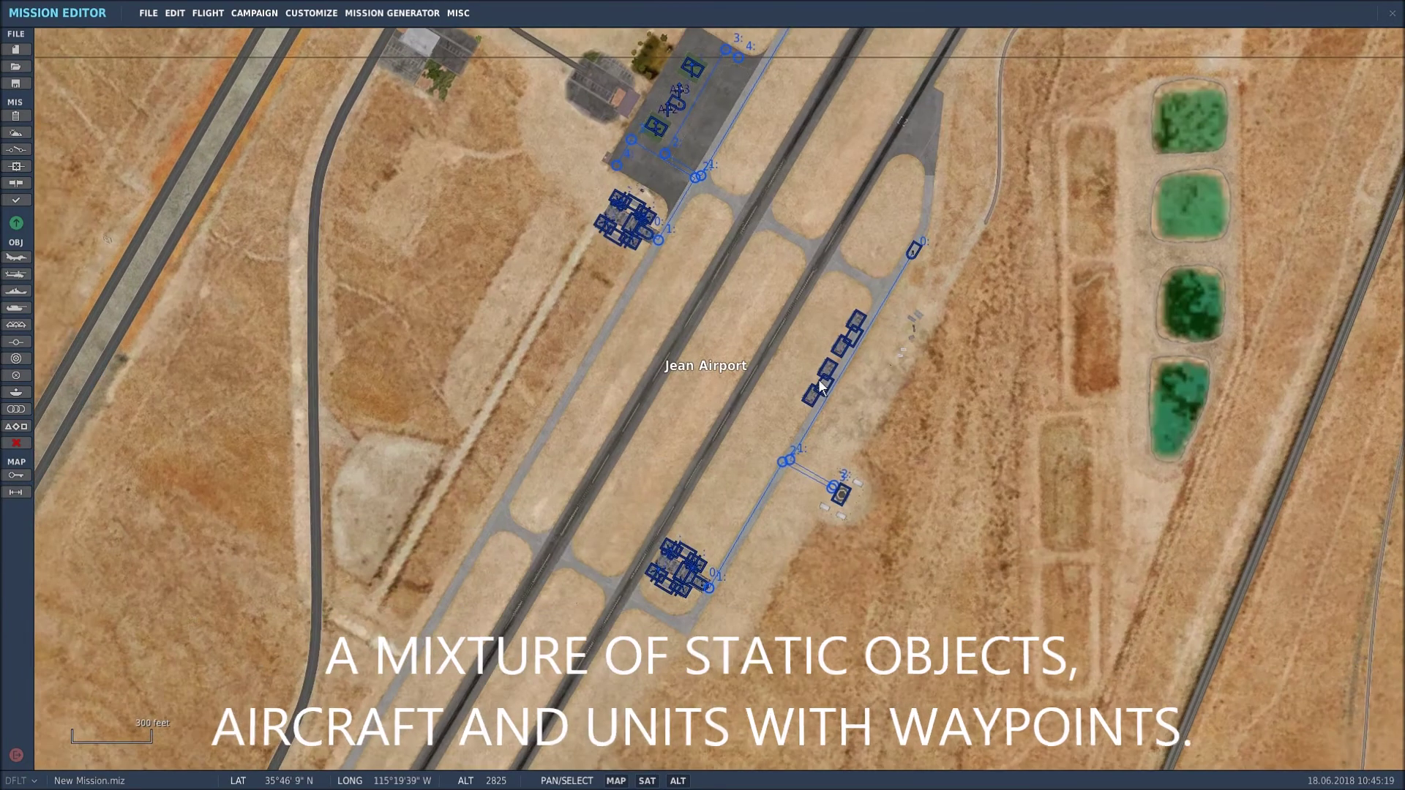
scroll(779, 422, up, 5)
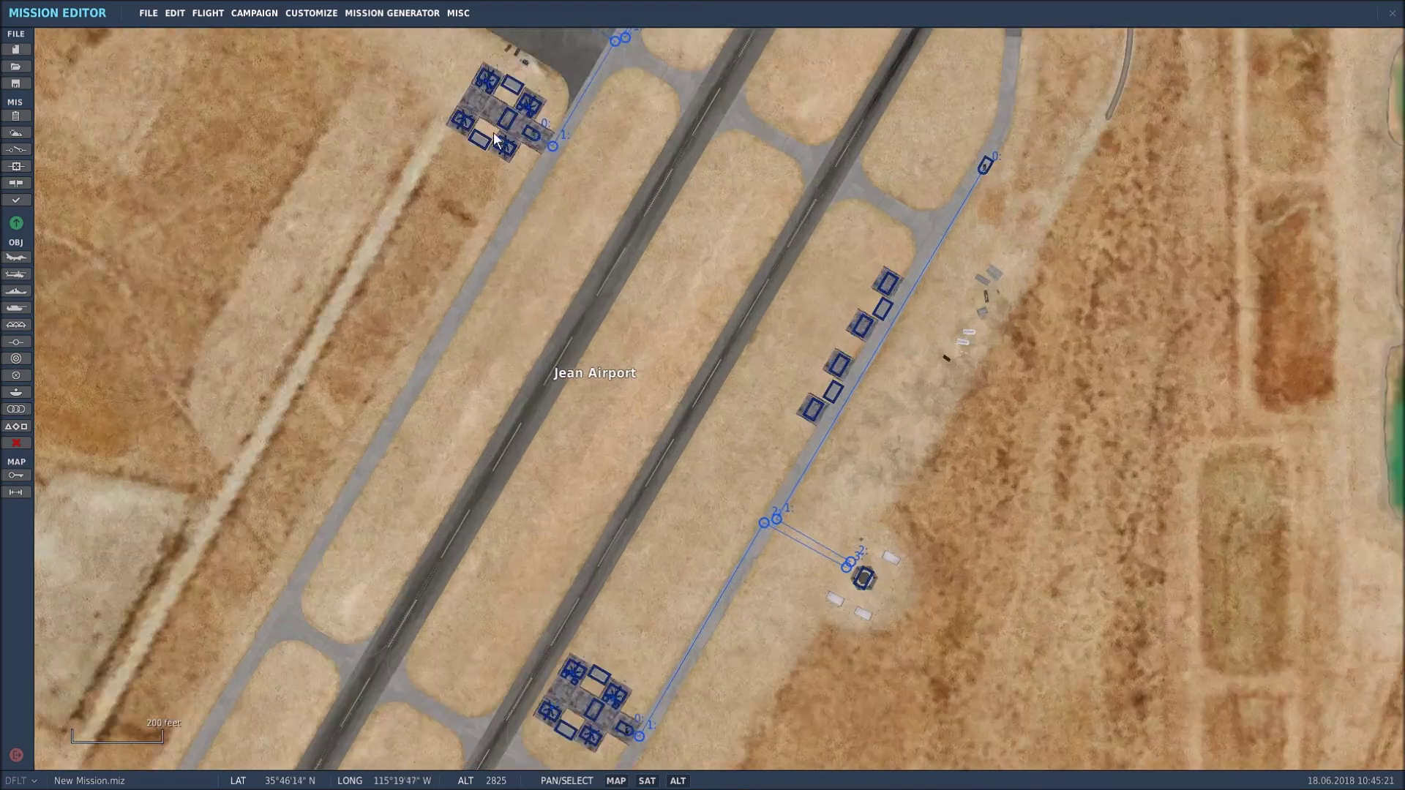
scroll(511, 145, down, 7)
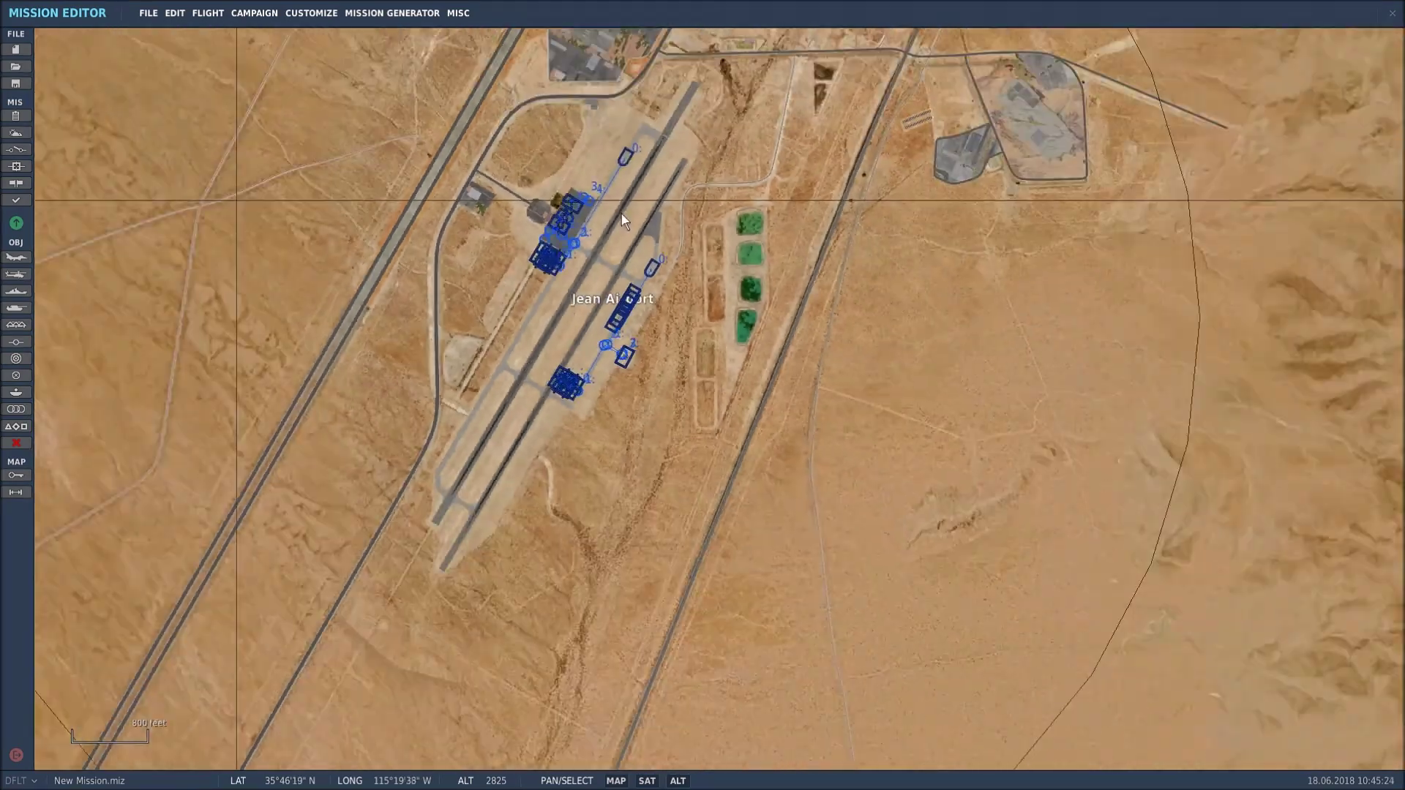
right_drag(624, 220, 659, 342)
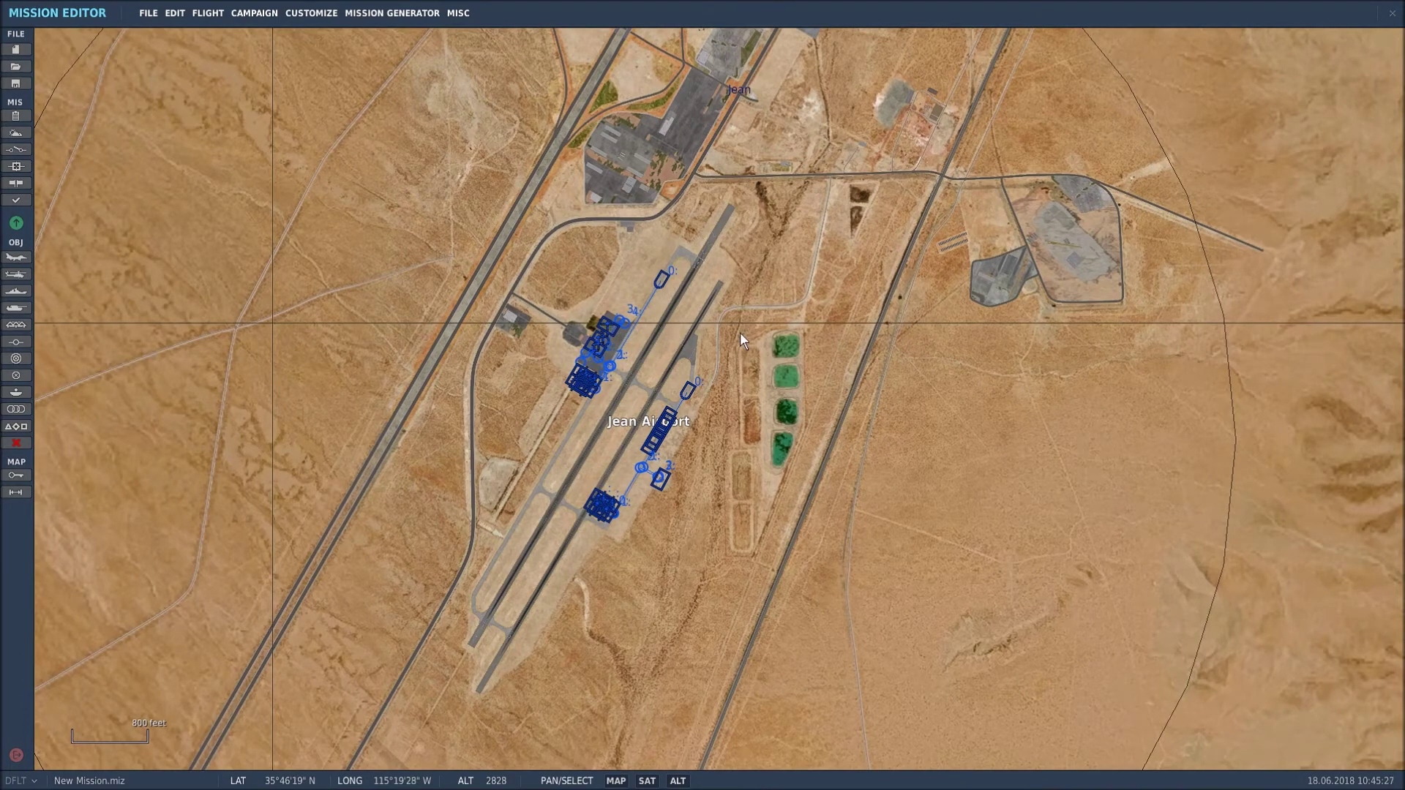
right_drag(740, 333, 818, 329)
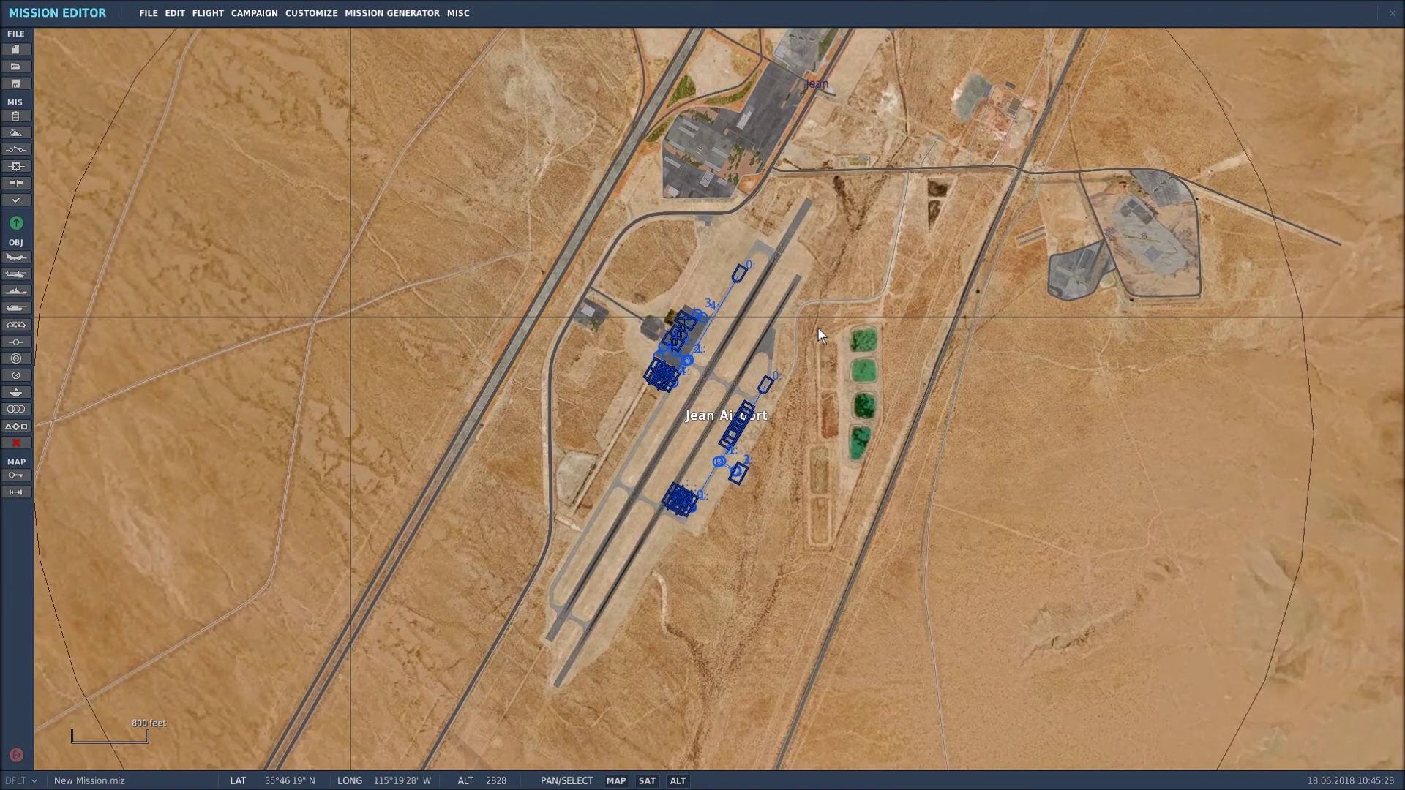
scroll(706, 367, up, 1)
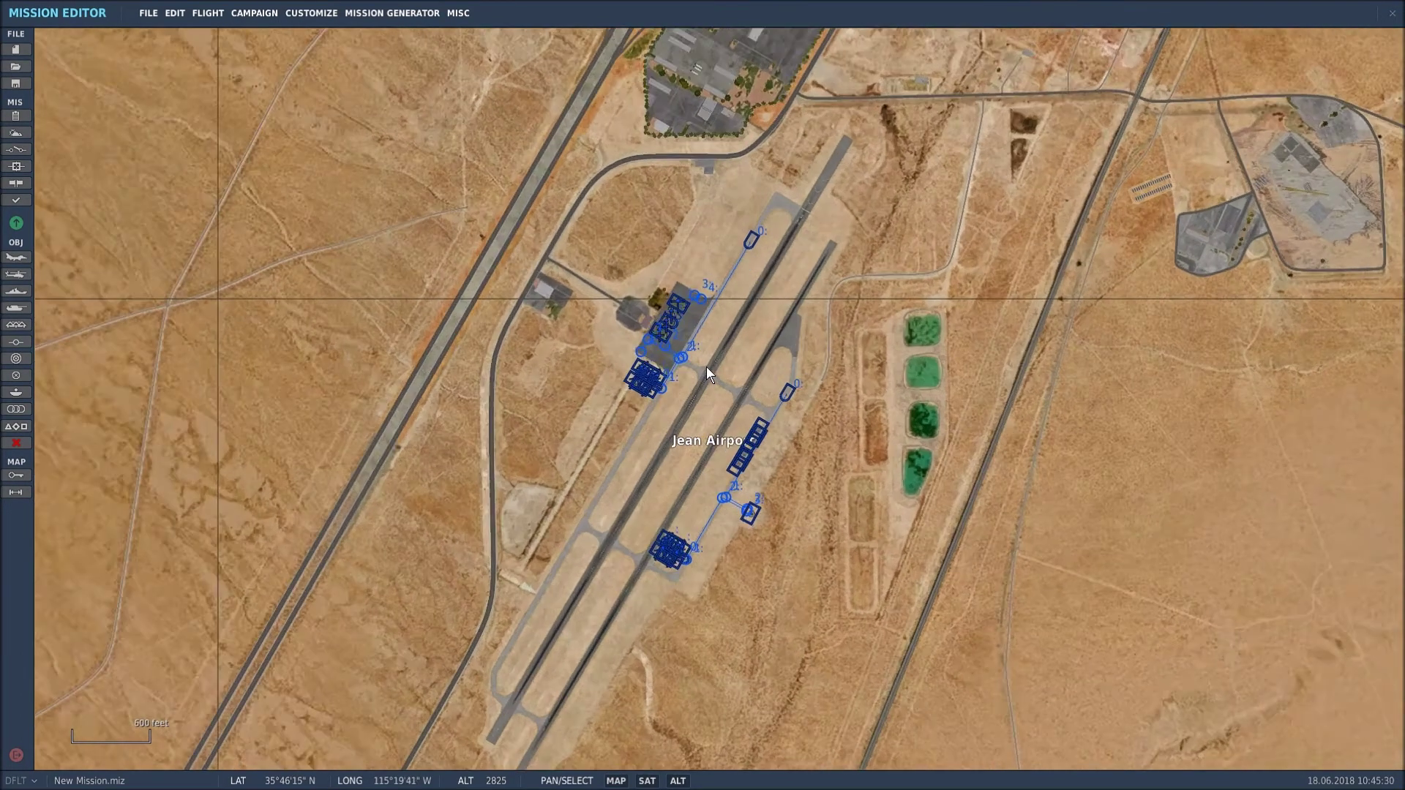
scroll(712, 366, up, 3)
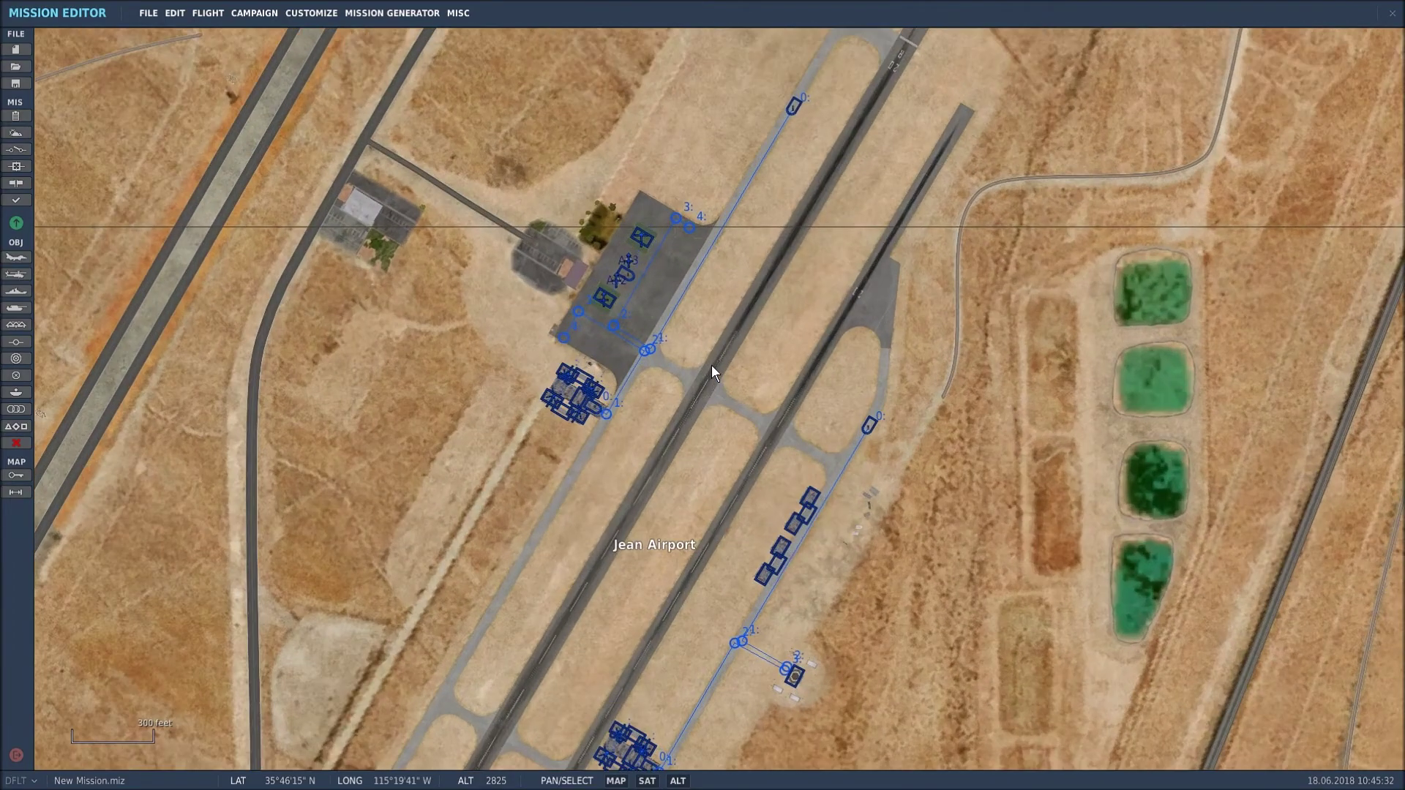
scroll(712, 366, down, 1)
scroll(712, 366, down, 8)
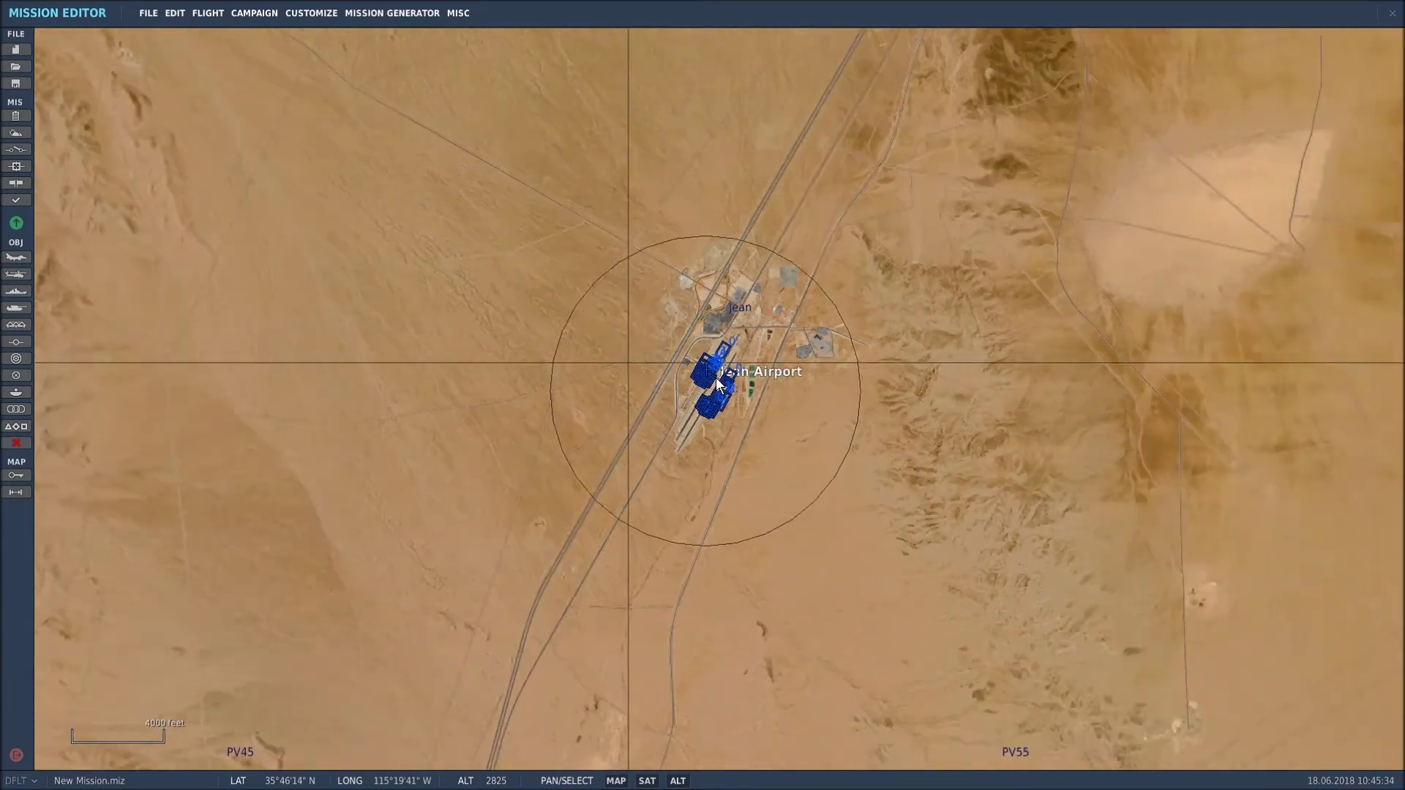
drag(756, 453, 715, 475)
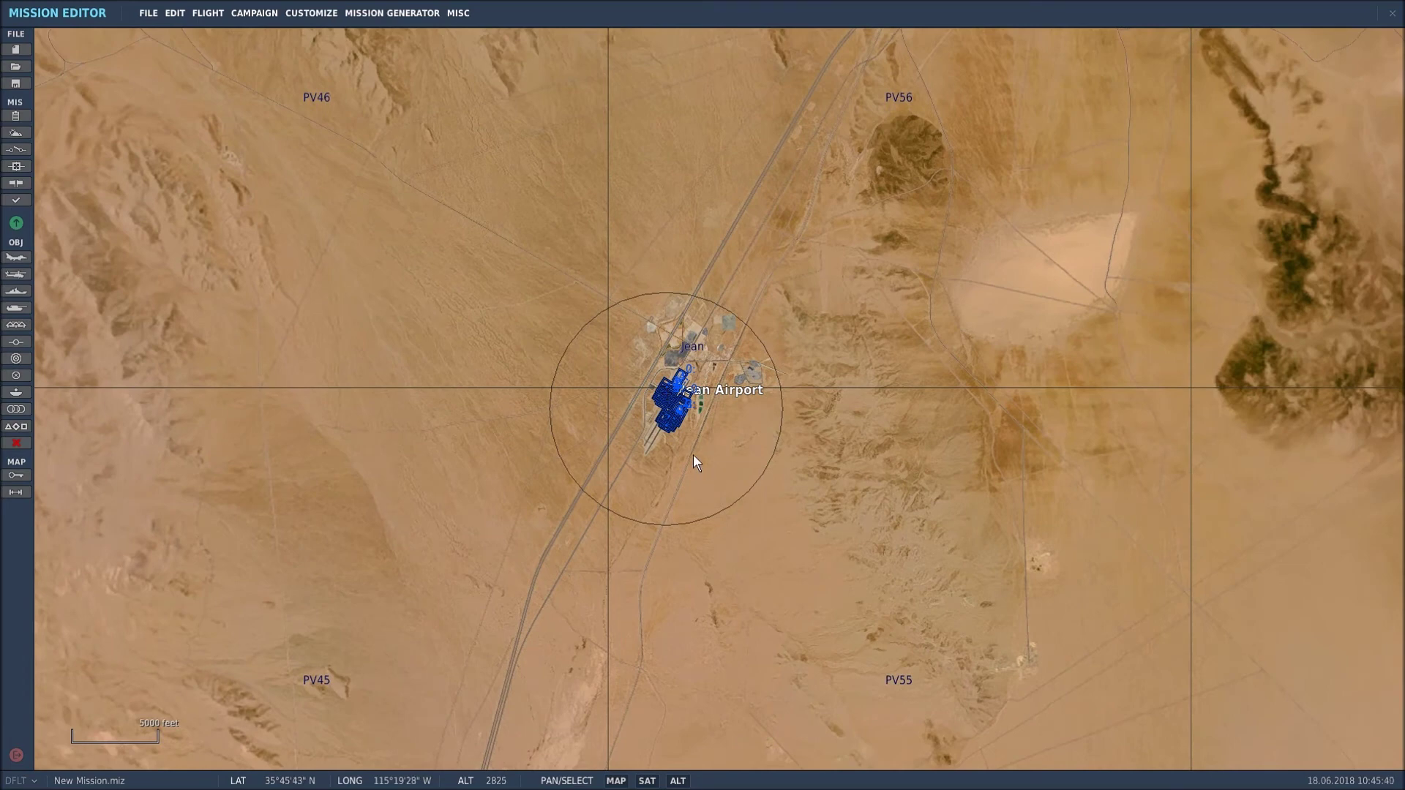
scroll(693, 455, up, 3)
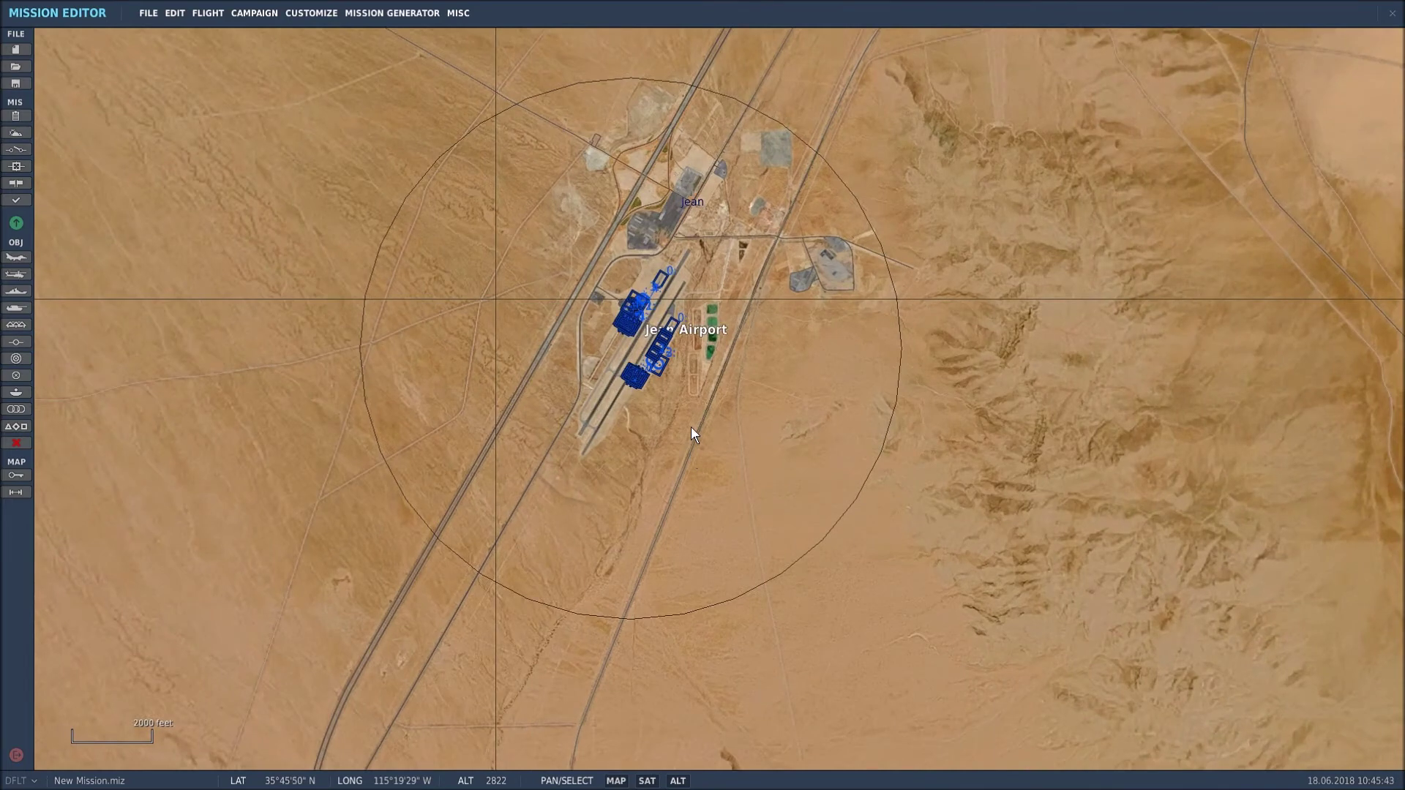